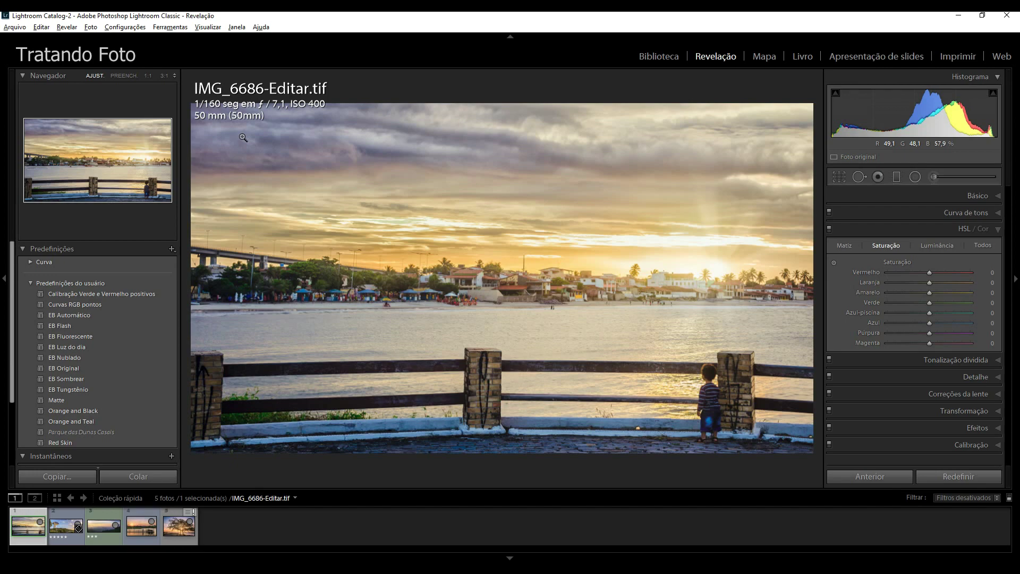
# - Browse through the next sunset and landscape photos in the collection
pyautogui.press('Right')
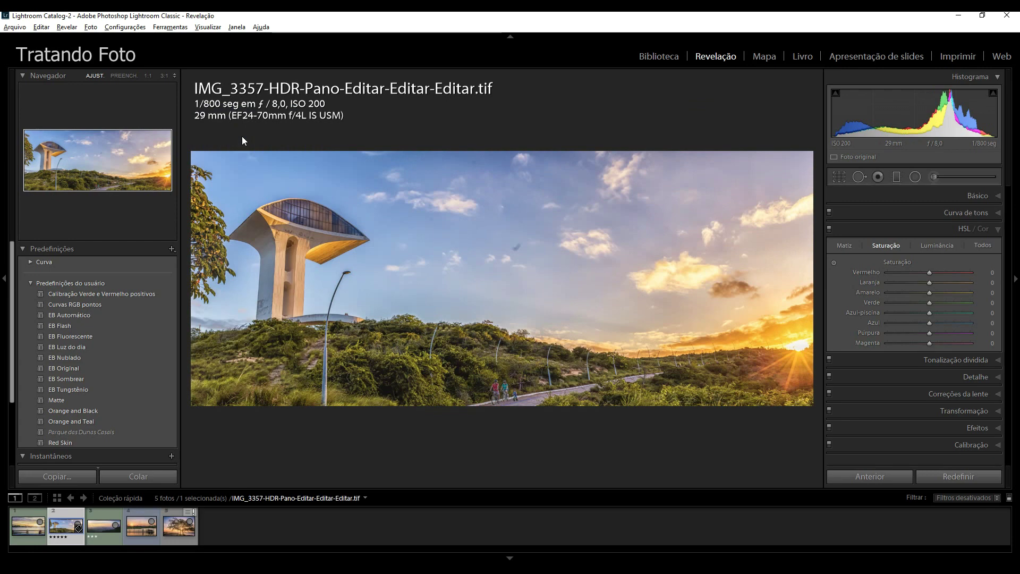
pyautogui.press('Right')
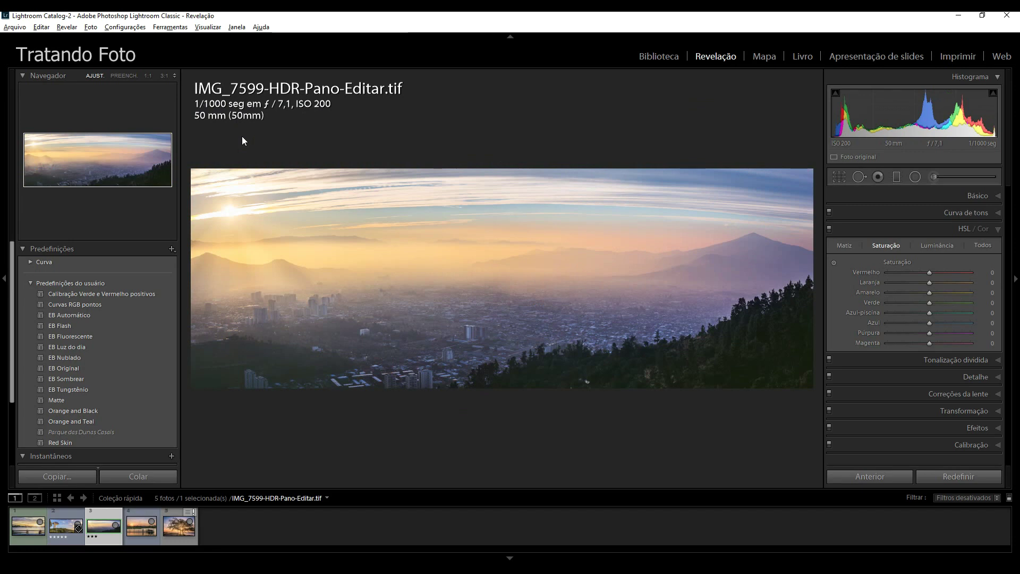
pyautogui.press('Right')
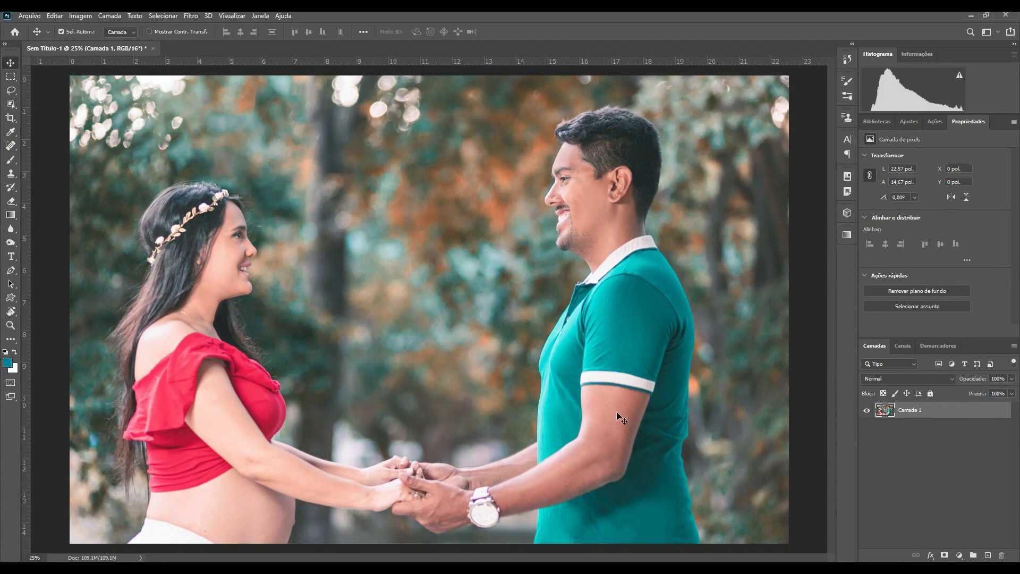
# - In Photoshop, select the couple photo's layer Camada 1 and duplicate it
pyautogui.click(885, 472)
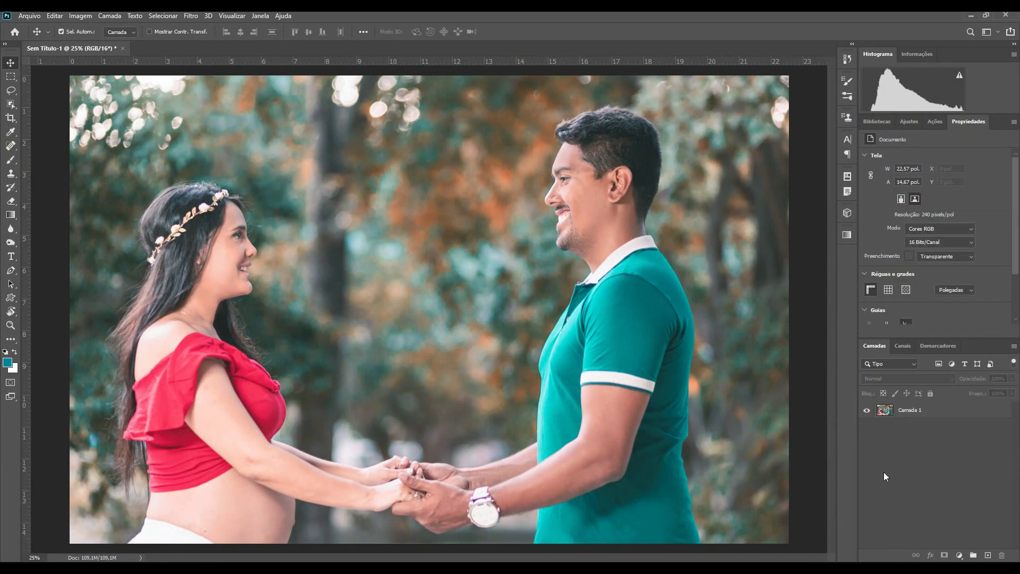
pyautogui.click(931, 415)
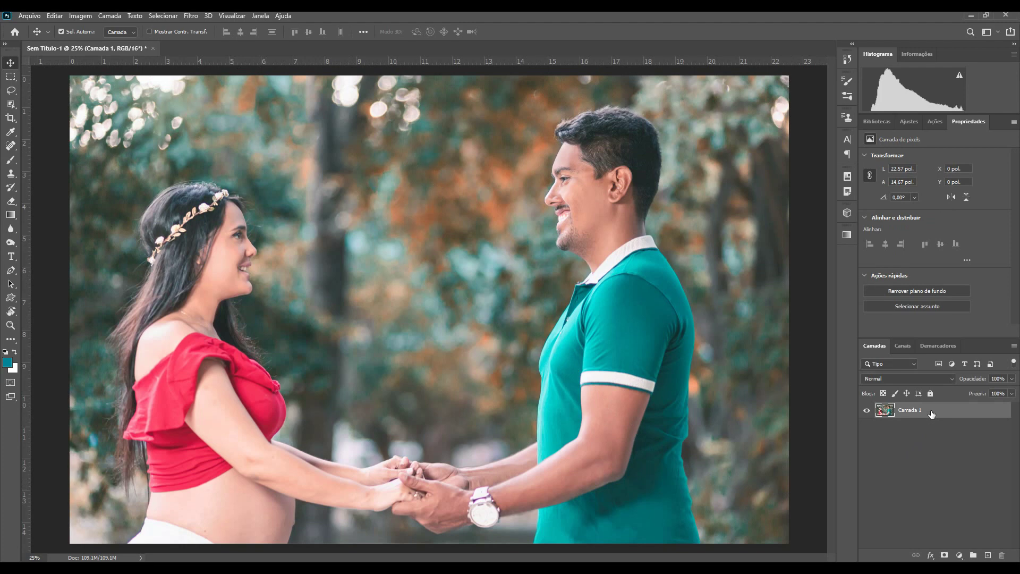
pyautogui.hotkey('ctrl', 'j')
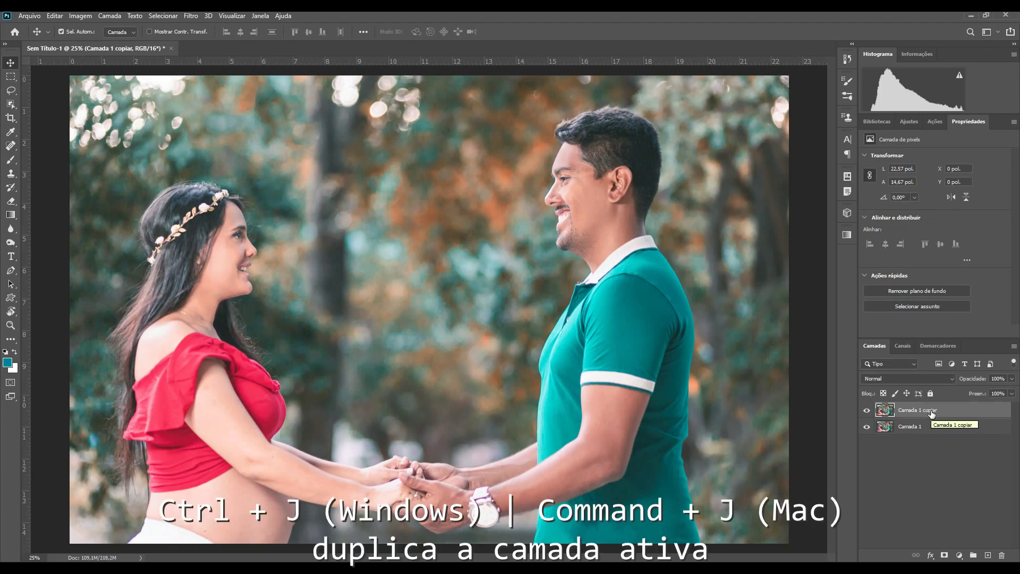
# - Open the duplicated layer in the Skylum Luminar 2018 filter plug-in
pyautogui.click(190, 16)
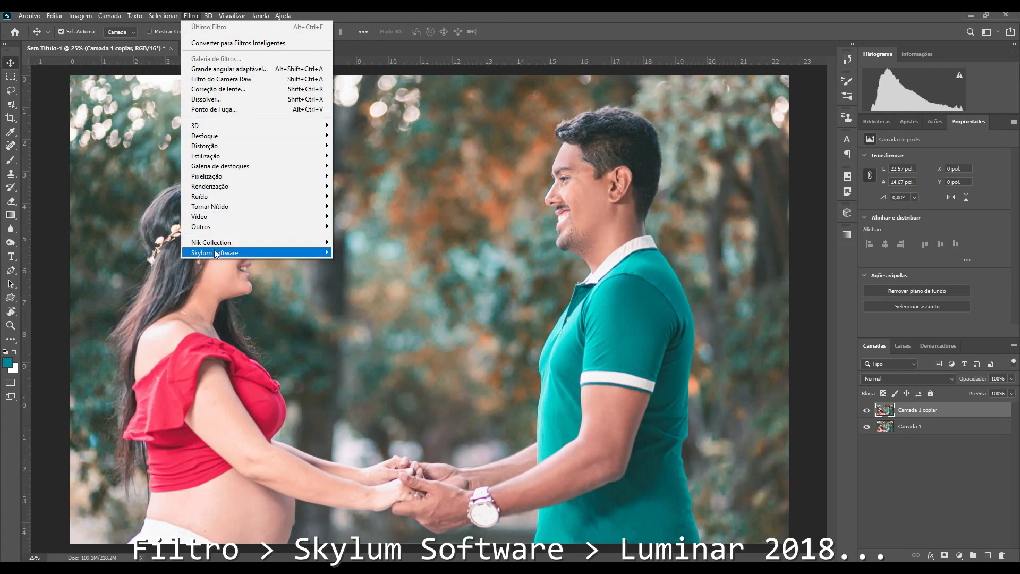
pyautogui.moveTo(217, 251)
pyautogui.click(359, 251)
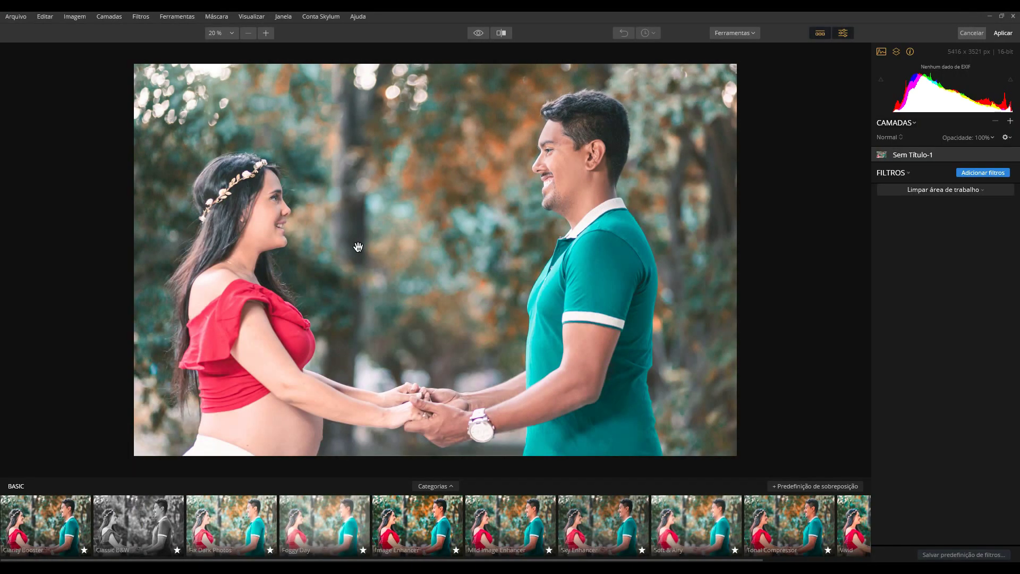
# - Add the Raios Solares filter from the creative filters in the filter catalogue
pyautogui.click(972, 173)
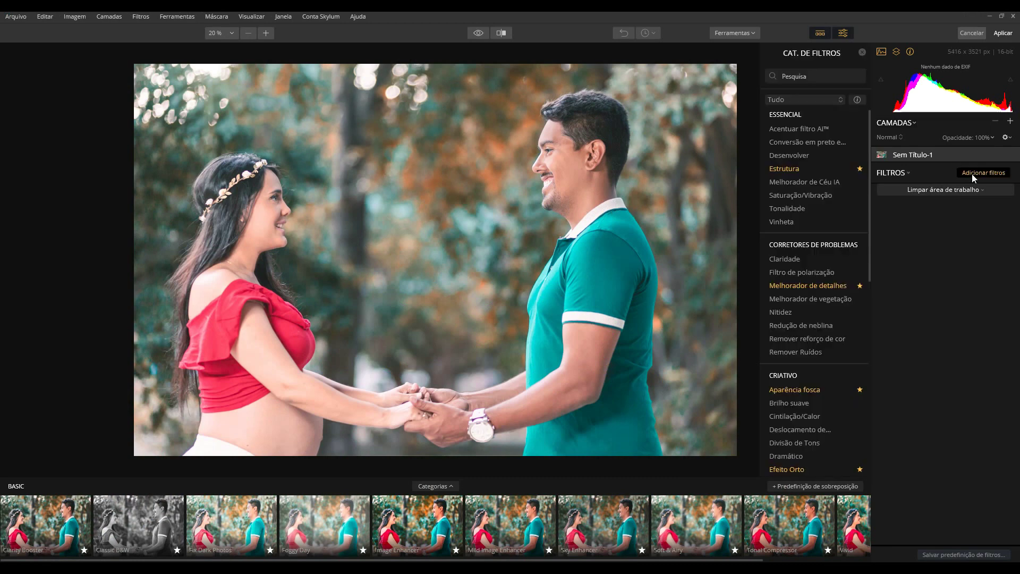
pyautogui.click(871, 292)
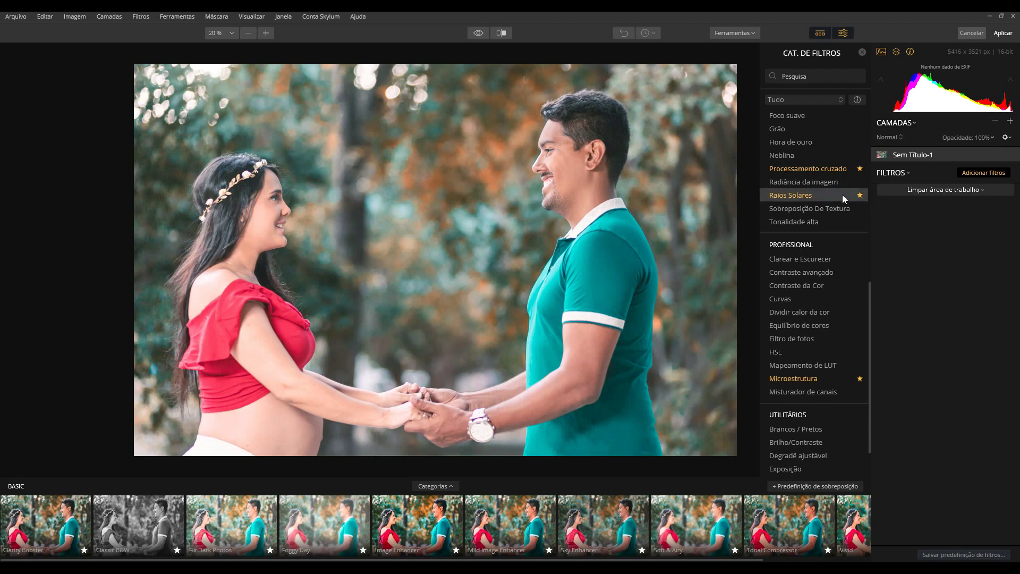
pyautogui.click(807, 195)
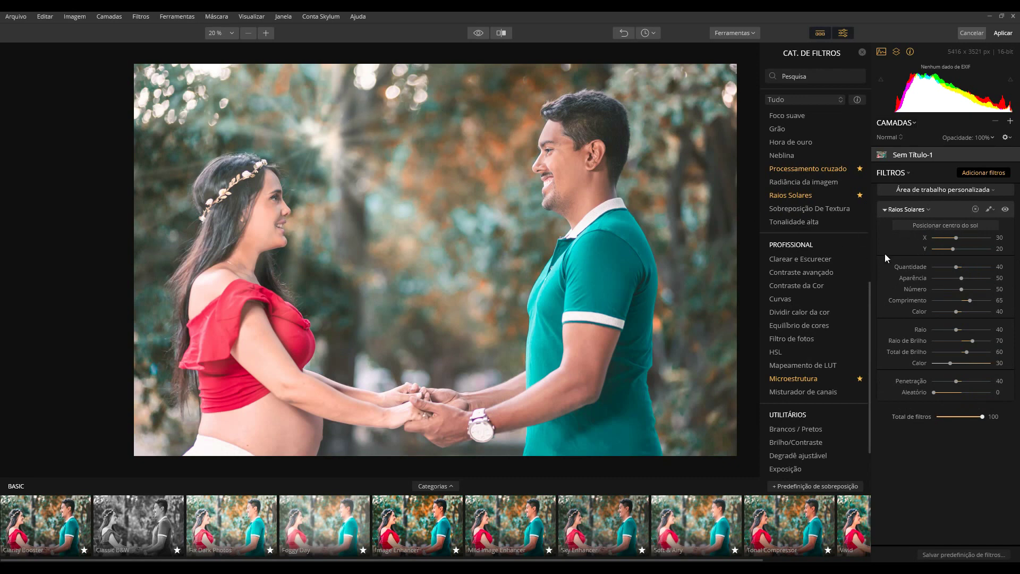
# - Position the sun centre above the woman at the photo's upper edge, at X 12 and Y 2
pyautogui.click(951, 227)
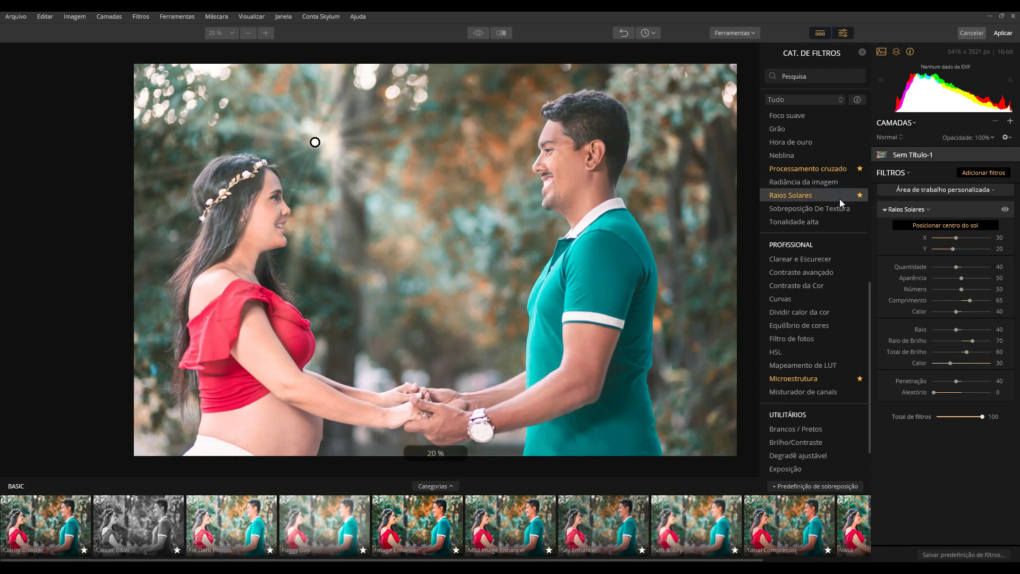
pyautogui.moveTo(315, 142)
pyautogui.mouseDown()
pyautogui.moveTo(284, 137)
pyautogui.moveTo(356, 216)
pyautogui.moveTo(473, 187)
pyautogui.moveTo(487, 151)
pyautogui.moveTo(410, 123)
pyautogui.moveTo(369, 75)
pyautogui.mouseUp()
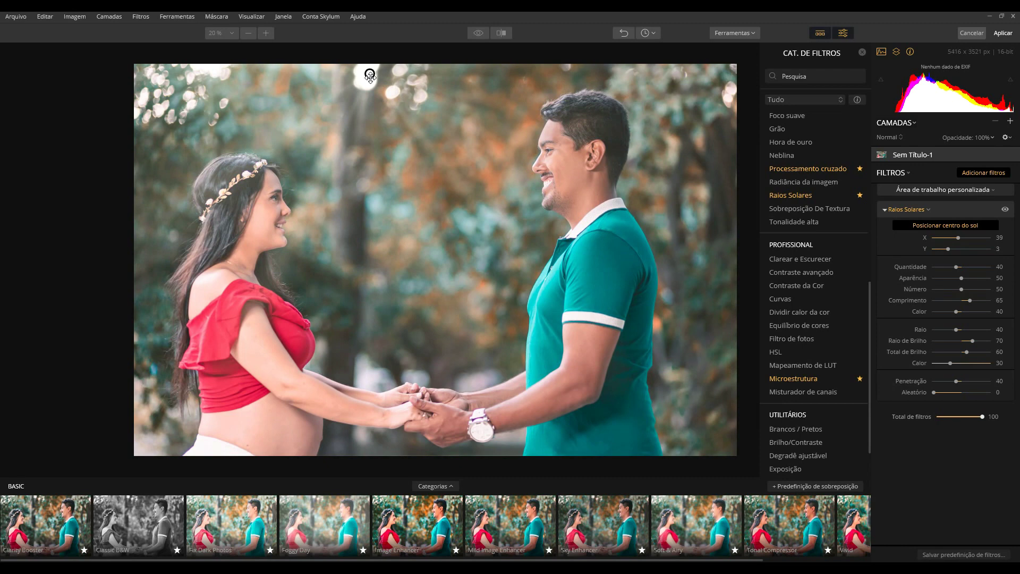
pyautogui.moveTo(370, 76); pyautogui.dragTo(210, 73)
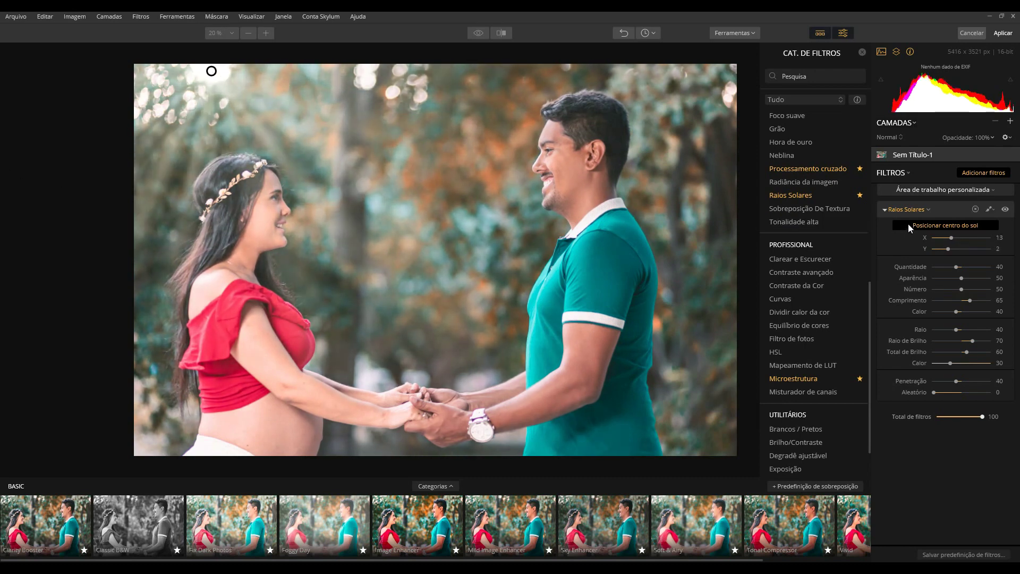
pyautogui.click(926, 227)
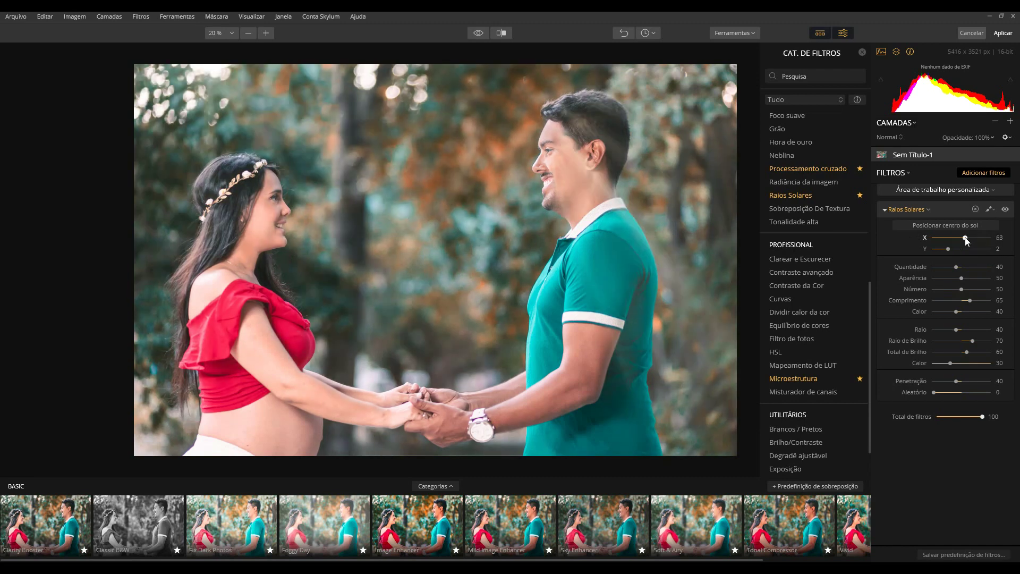
pyautogui.click(953, 238)
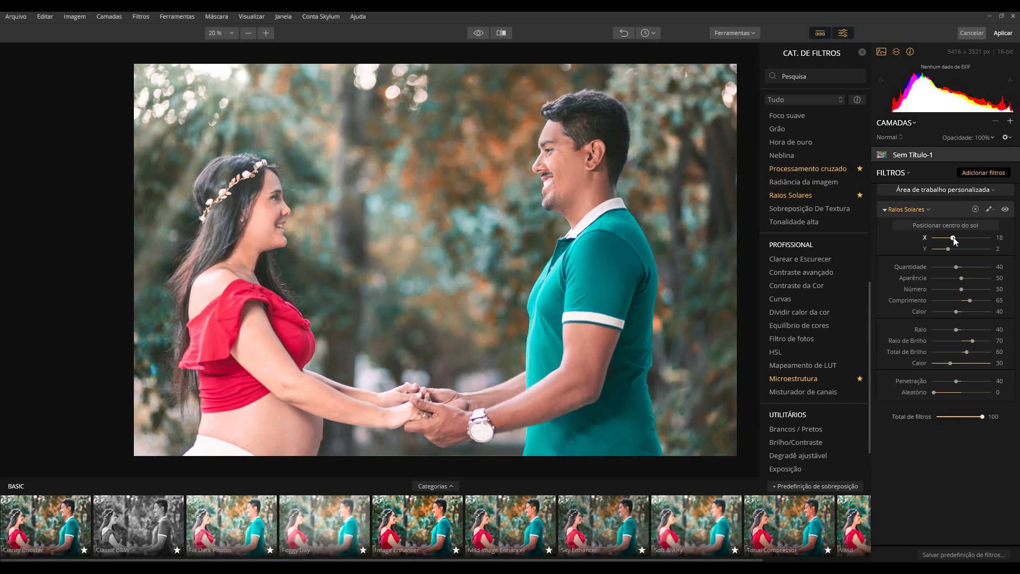
pyautogui.moveTo(954, 238); pyautogui.dragTo(951, 238)
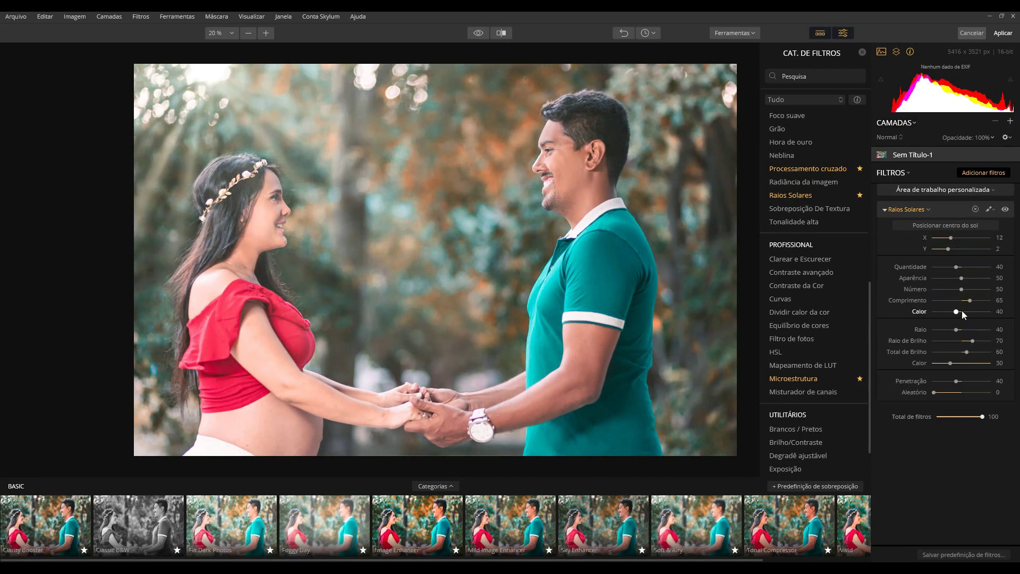
# - Try strong and weak sun ray amounts, and set Quantidade to 59
pyautogui.moveTo(958, 265); pyautogui.dragTo(979, 268)
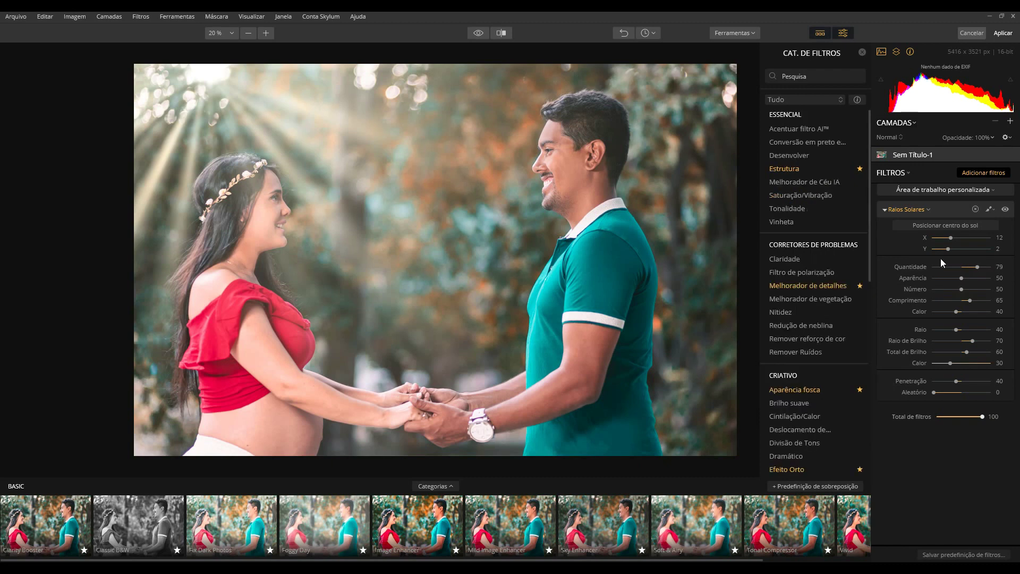
pyautogui.click(960, 269)
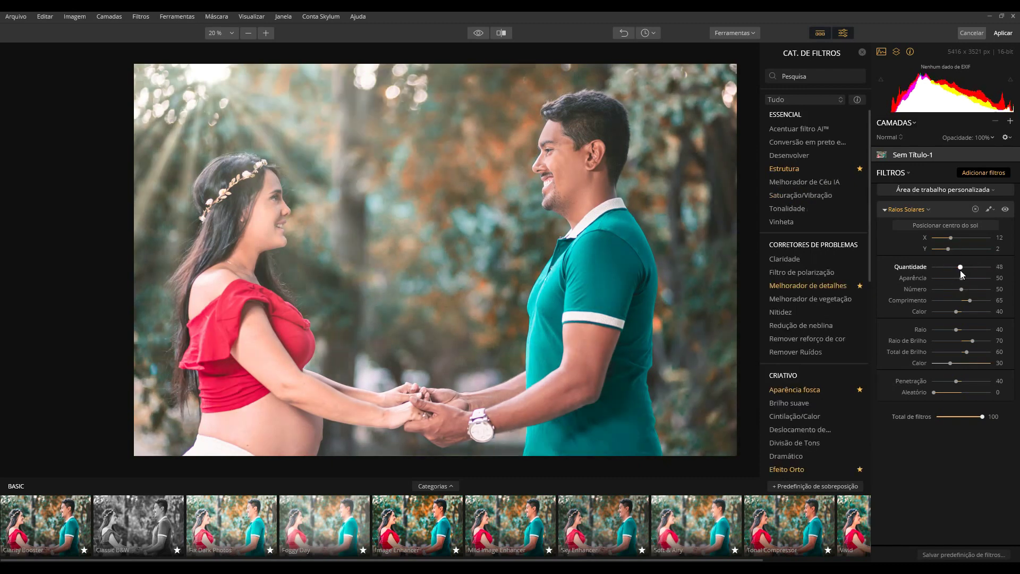
pyautogui.click(966, 269)
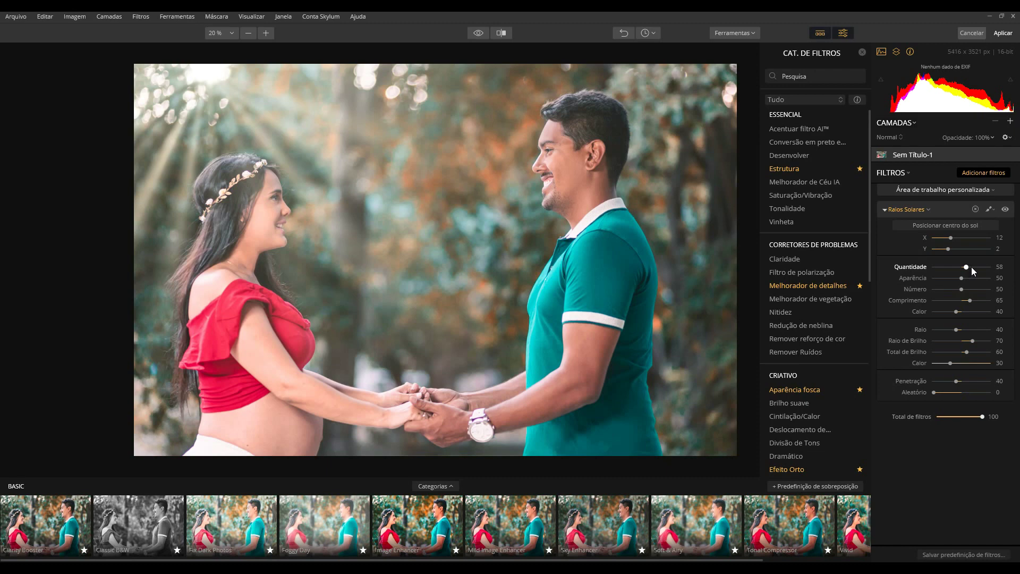
pyautogui.click(978, 266)
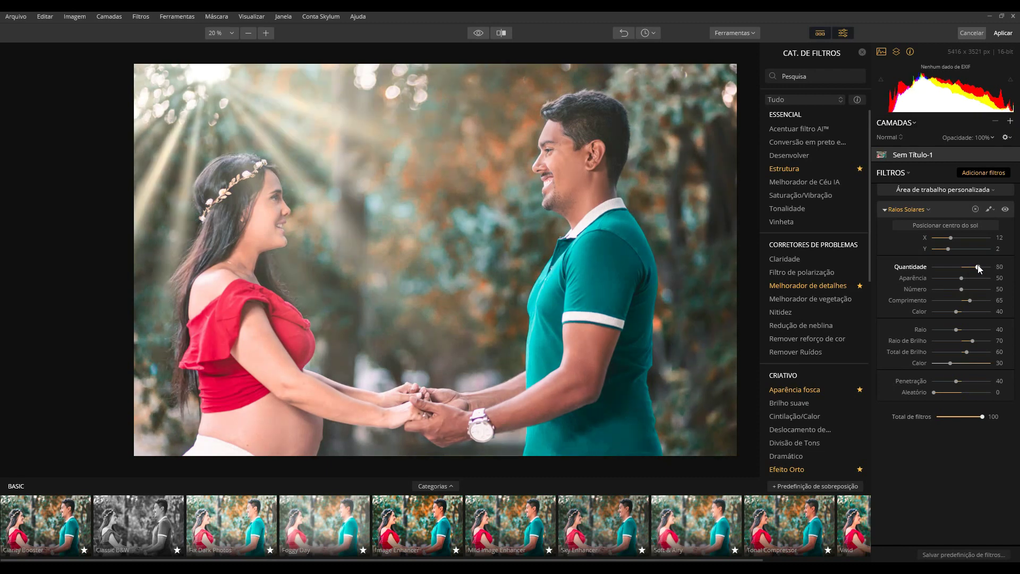
pyautogui.click(946, 267)
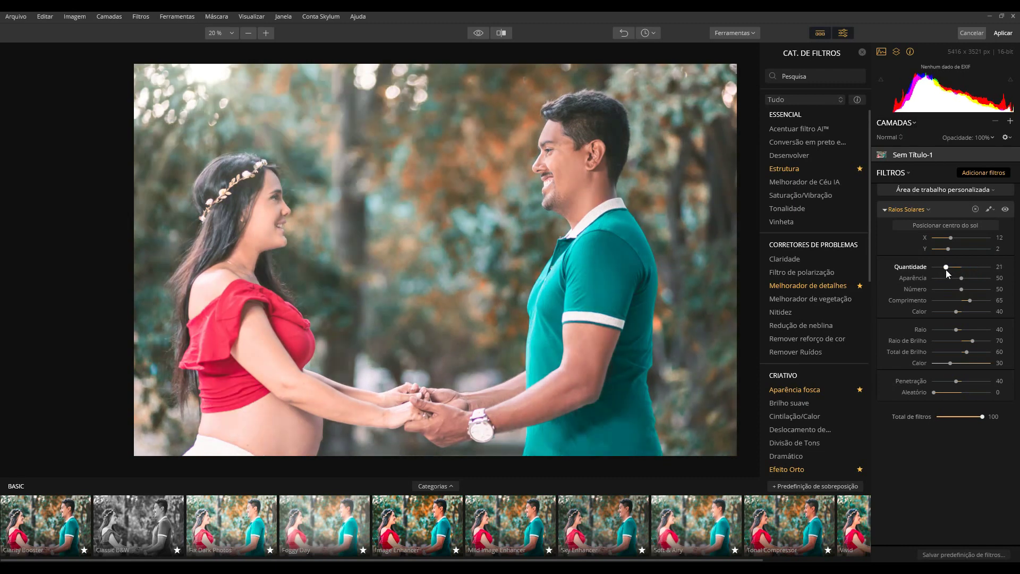
pyautogui.click(937, 267)
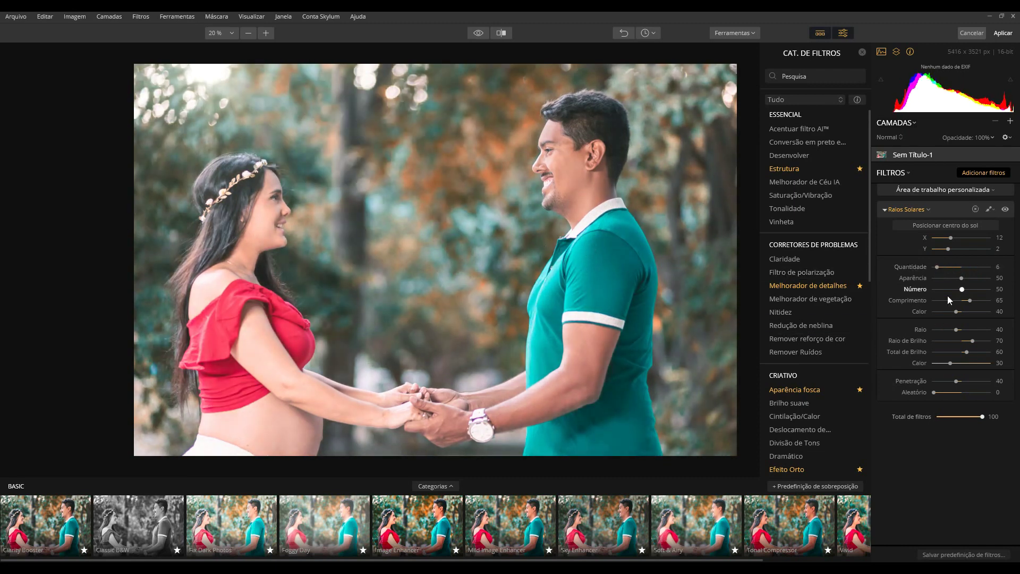
pyautogui.click(967, 267)
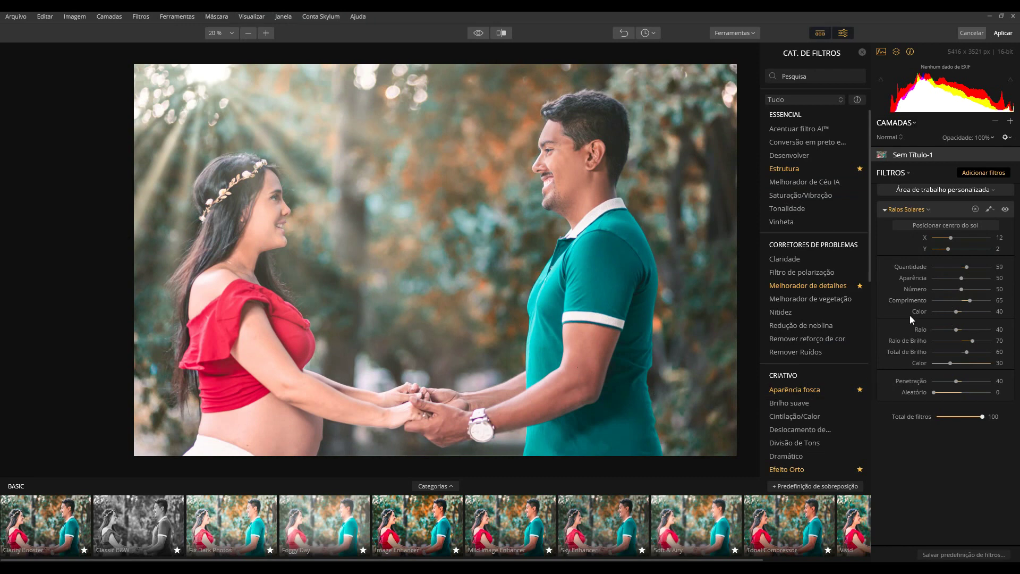
# - Try low and high values for the sun rays' Aparência, and set it to 56
pyautogui.click(958, 278)
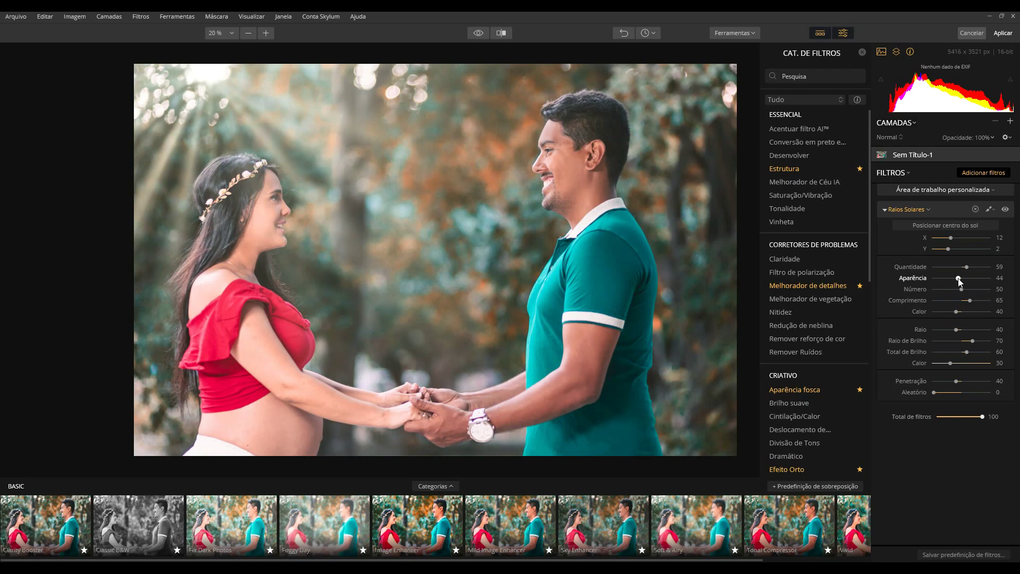
pyautogui.click(942, 277)
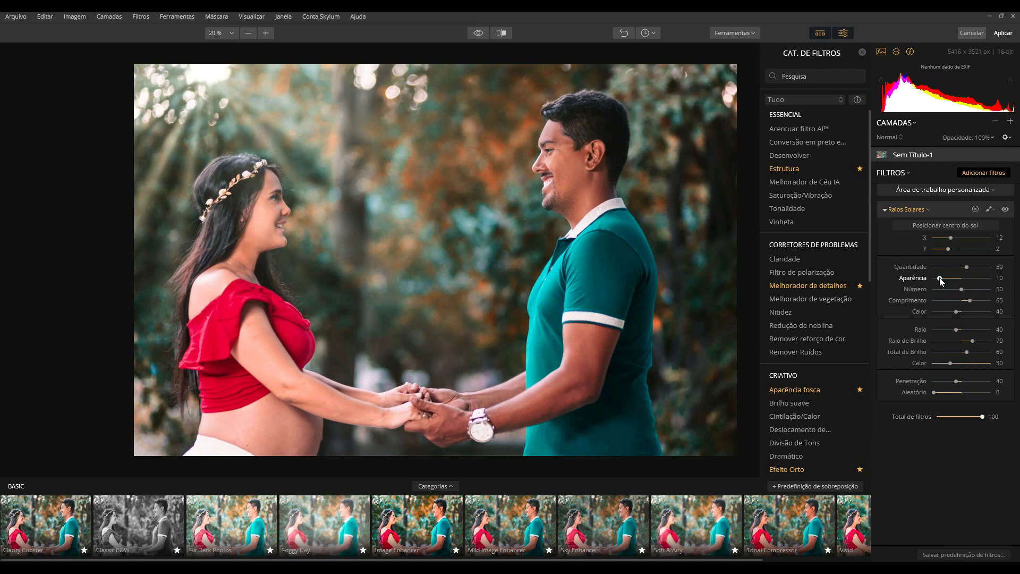
pyautogui.click(952, 278)
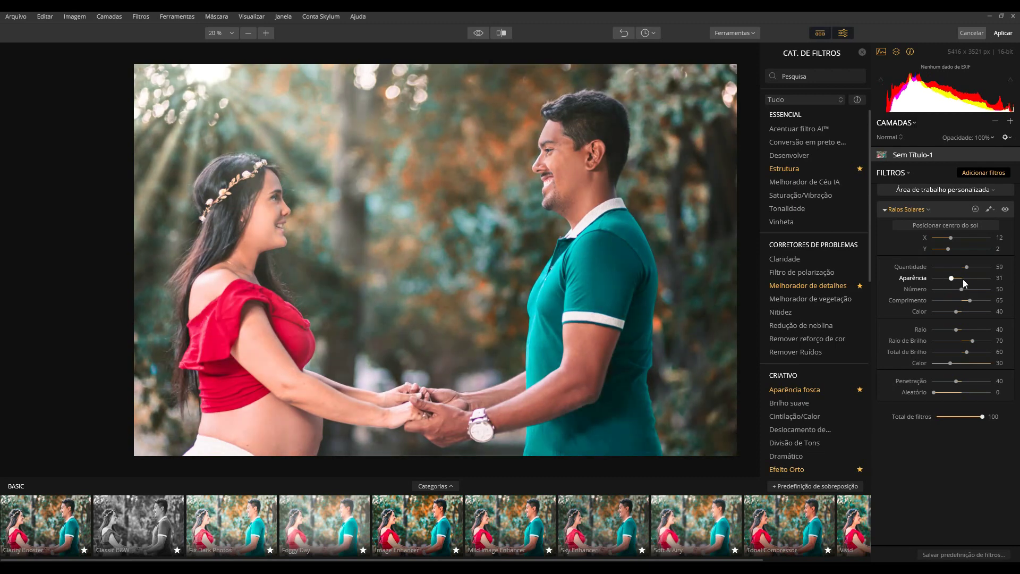
pyautogui.click(964, 278)
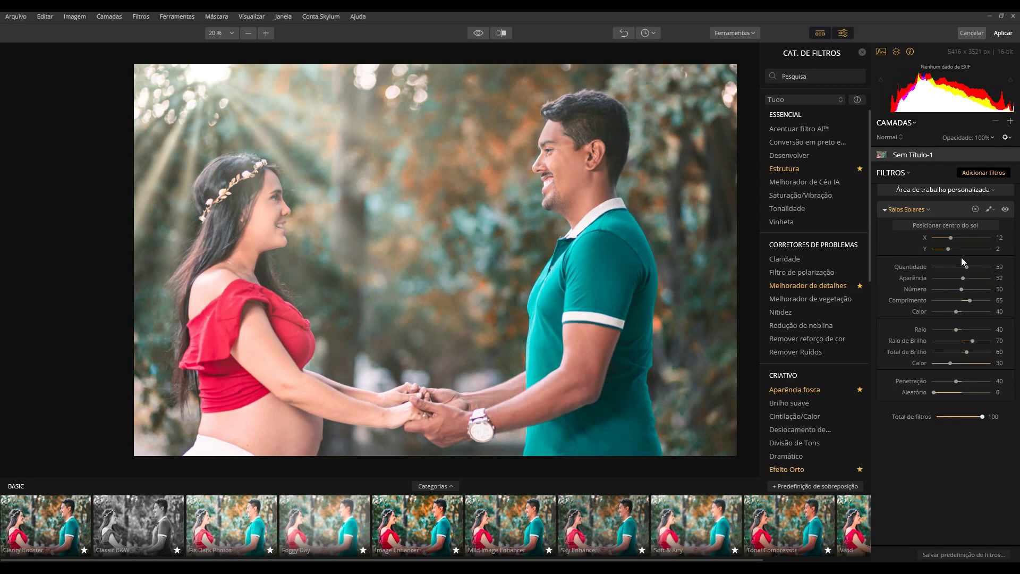
pyautogui.click(971, 278)
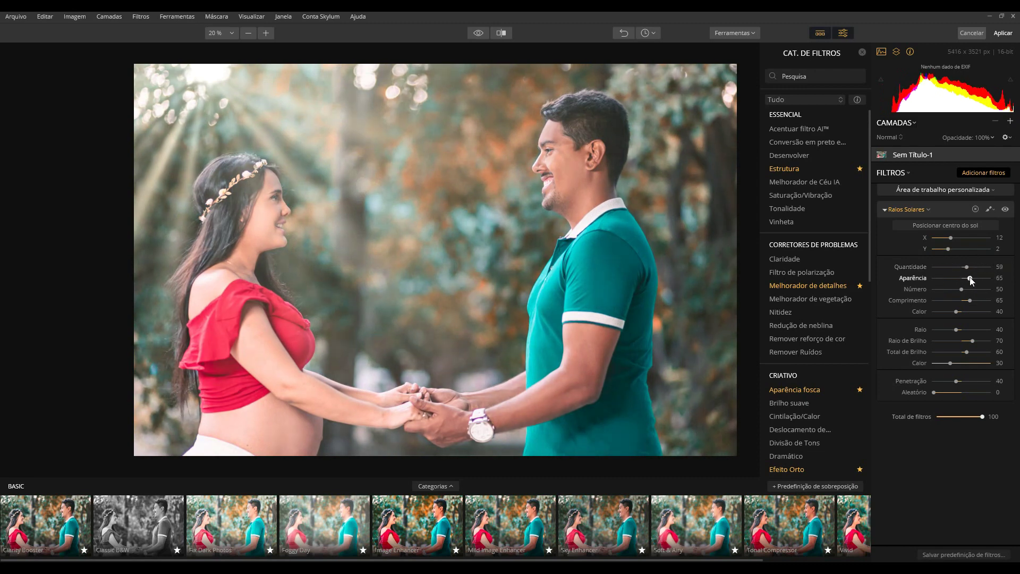
pyautogui.moveTo(970, 278); pyautogui.dragTo(937, 277)
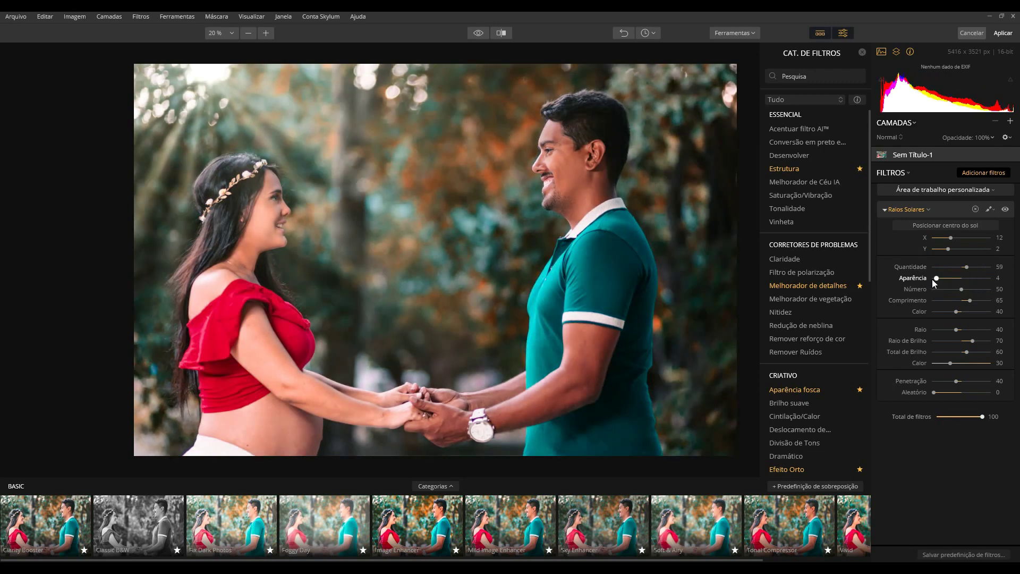
pyautogui.moveTo(935, 278); pyautogui.dragTo(955, 277)
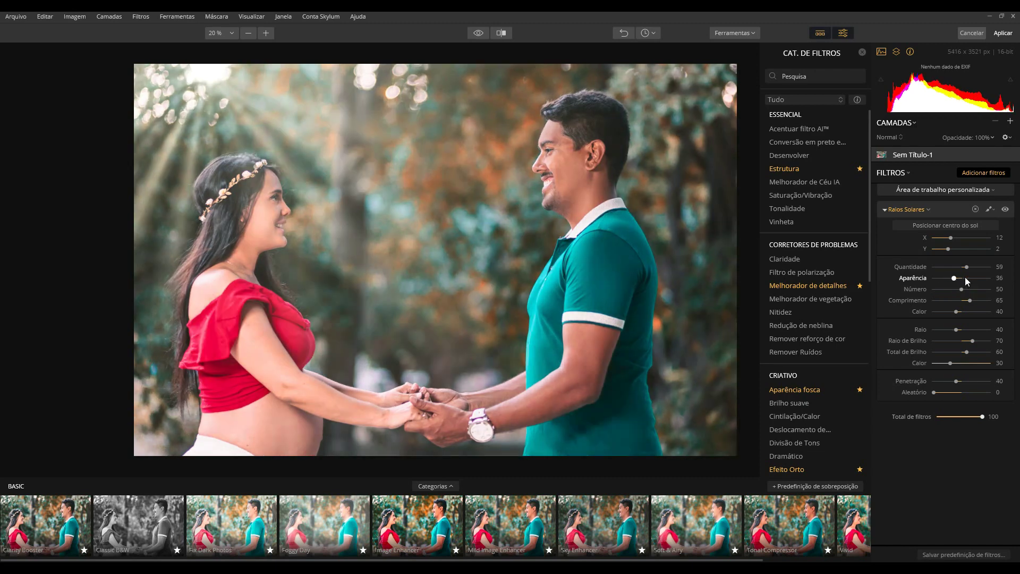
pyautogui.click(966, 277)
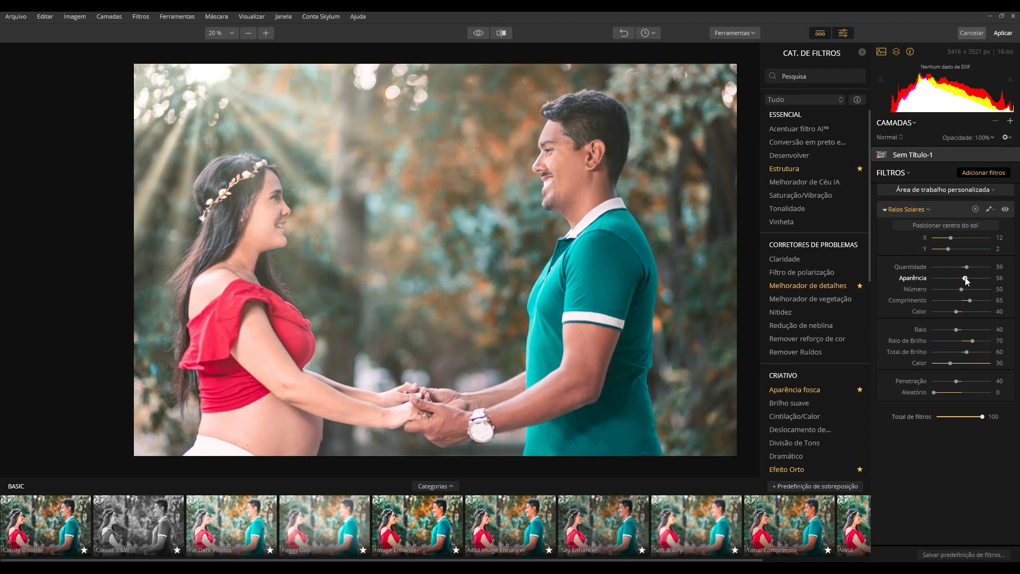
# - Try a low number of sun rays, and raise Número to 87
pyautogui.click(943, 290)
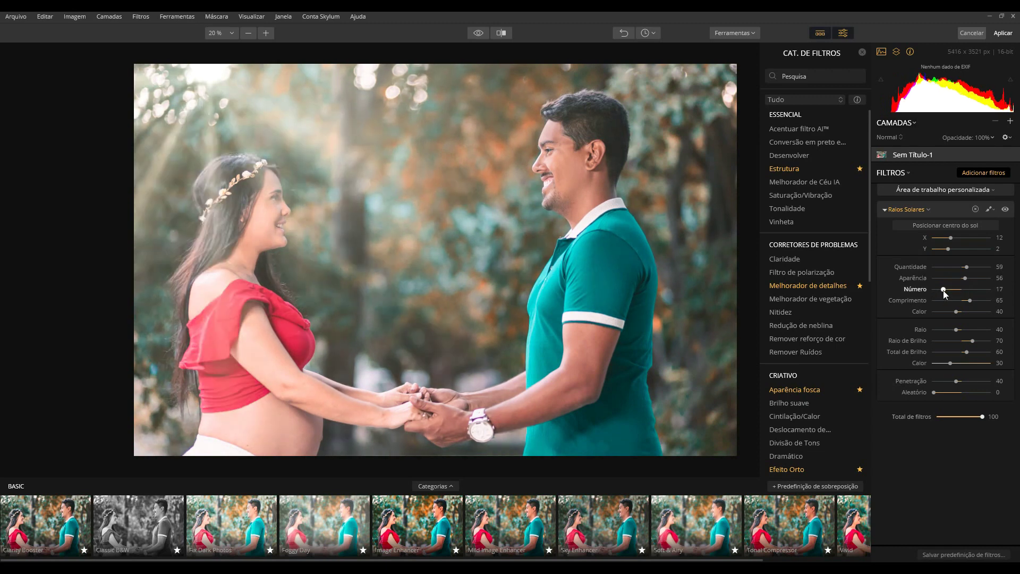
pyautogui.moveTo(944, 290); pyautogui.dragTo(936, 290)
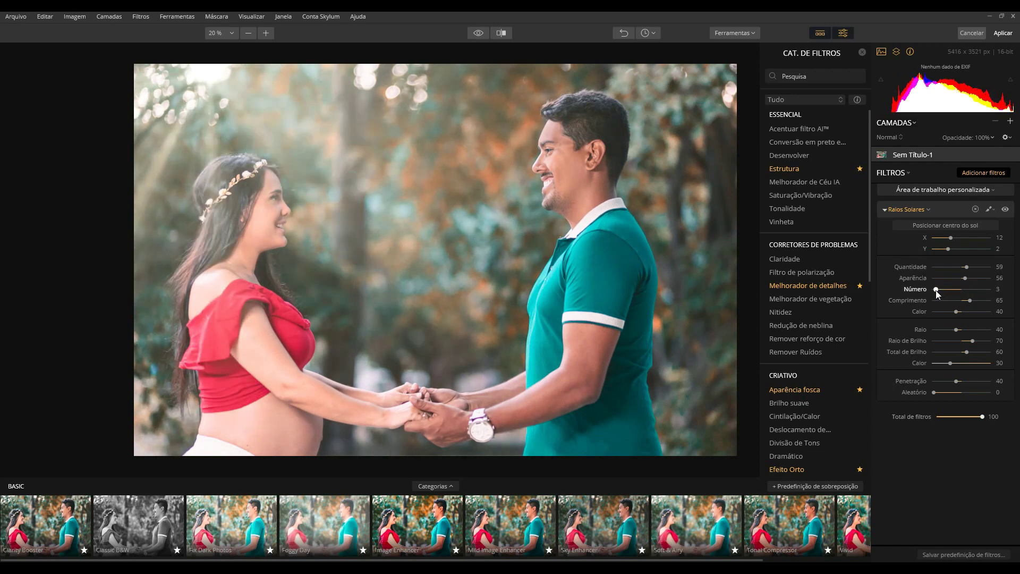
pyautogui.click(972, 290)
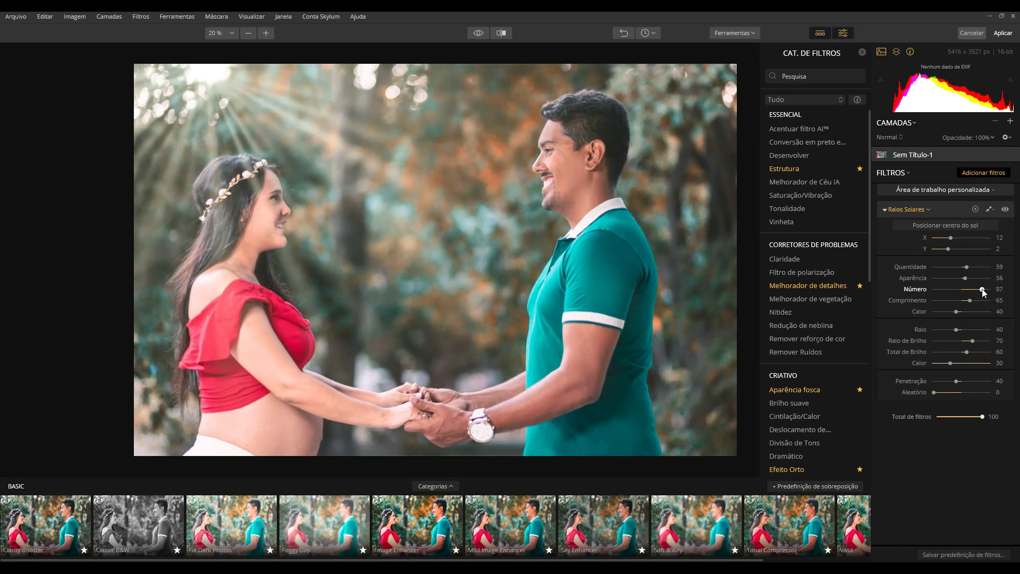
# - Set the sun rays' Número to 72, and try short and long Comprimento values, ending at 82
pyautogui.click(975, 288)
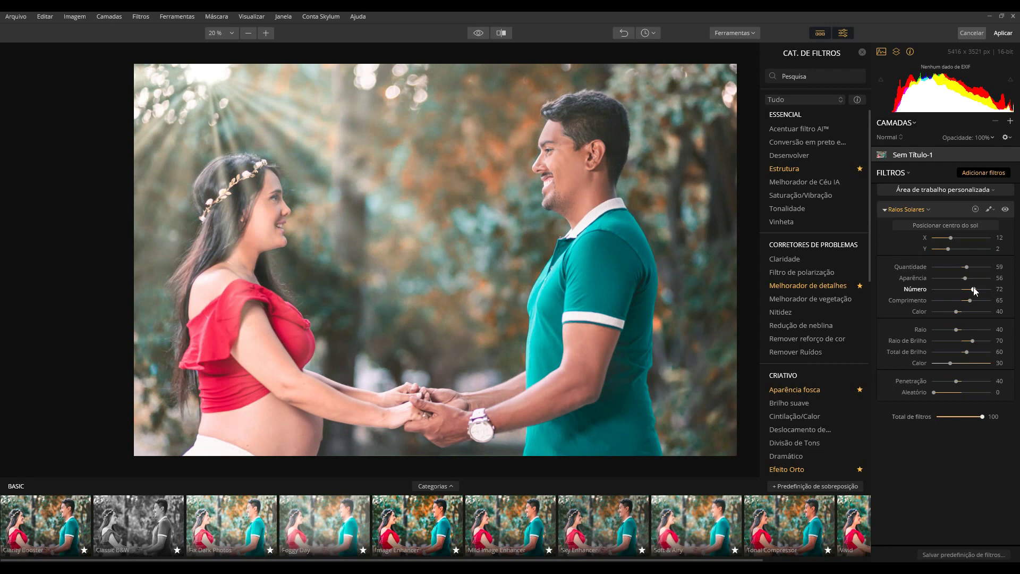
pyautogui.click(951, 300)
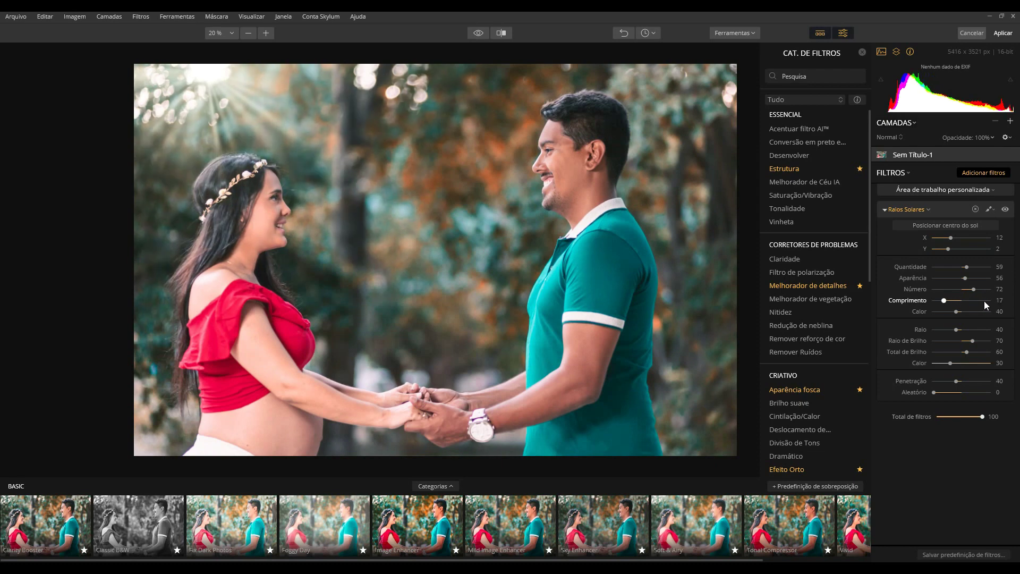
pyautogui.moveTo(985, 300); pyautogui.dragTo(979, 301)
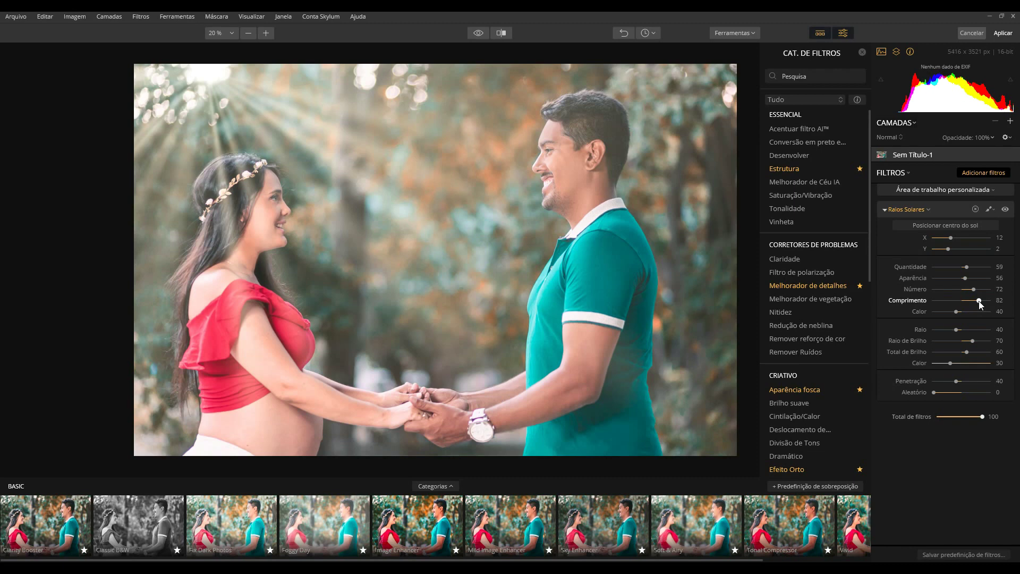
# - Try cool and warm Calor values for the sun rays, such as 20 and 83, and set it to 45
pyautogui.click(946, 313)
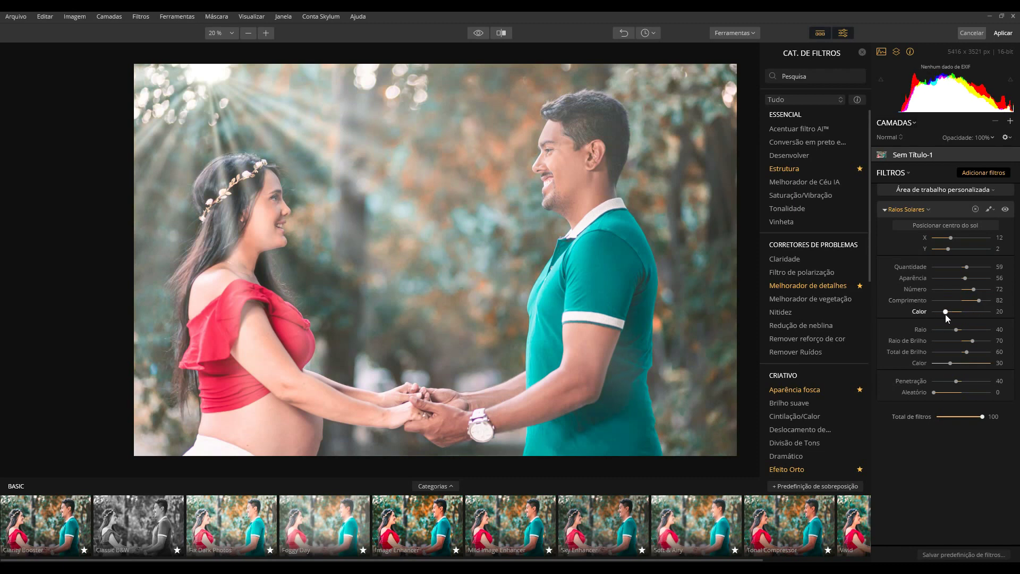
pyautogui.click(980, 312)
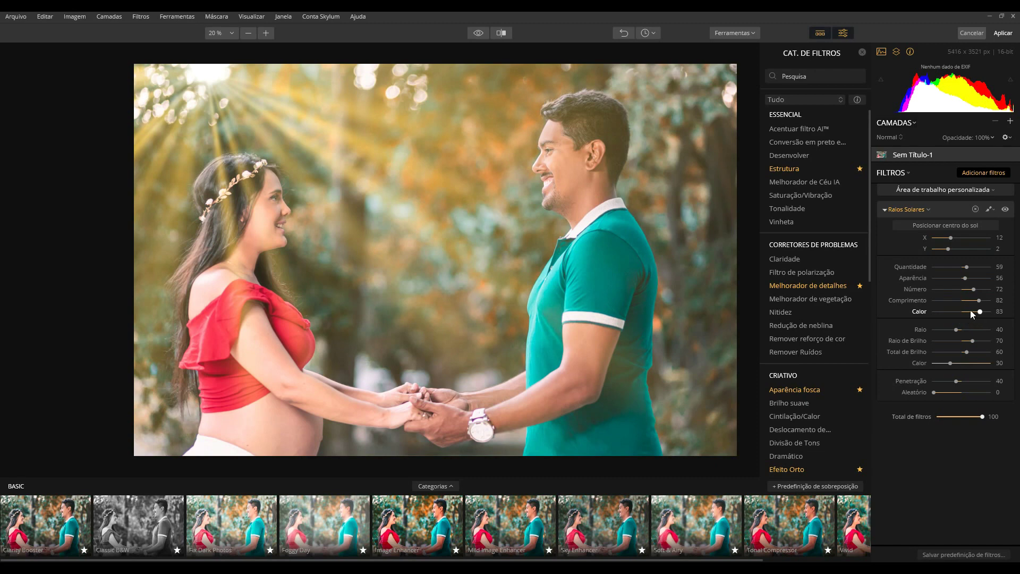
pyautogui.click(967, 312)
pyautogui.click(954, 312)
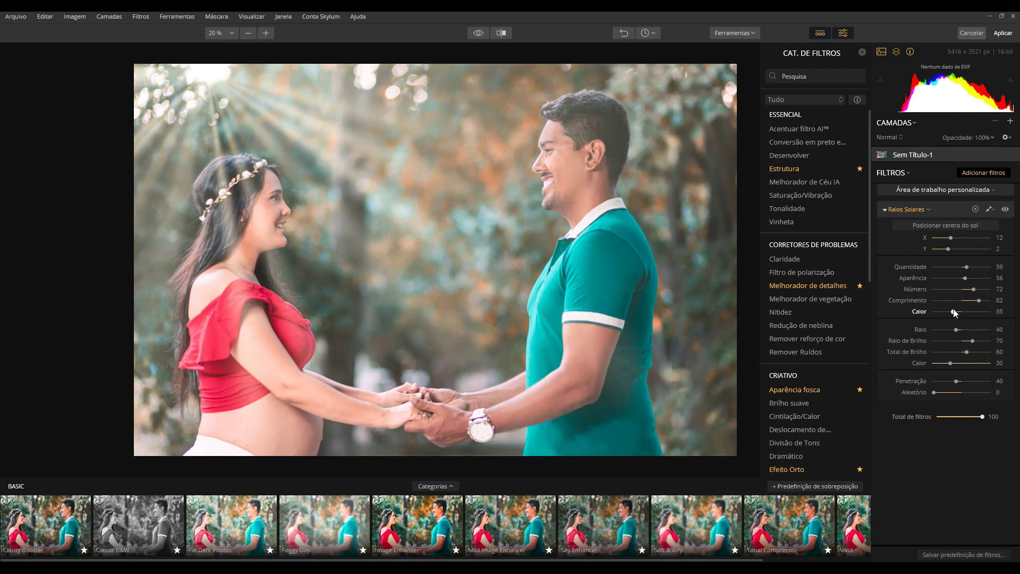
pyautogui.click(959, 312)
# - Try small and large sun sizes, setting Raio to 62 and Raio de Brilho to 53
pyautogui.moveTo(957, 330); pyautogui.dragTo(939, 330)
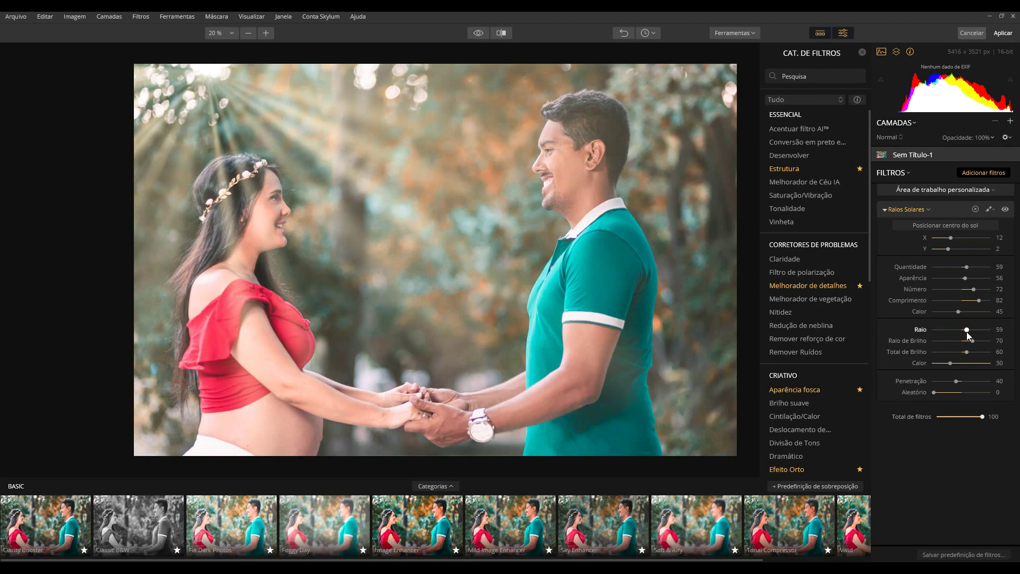
pyautogui.moveTo(967, 331); pyautogui.dragTo(974, 332)
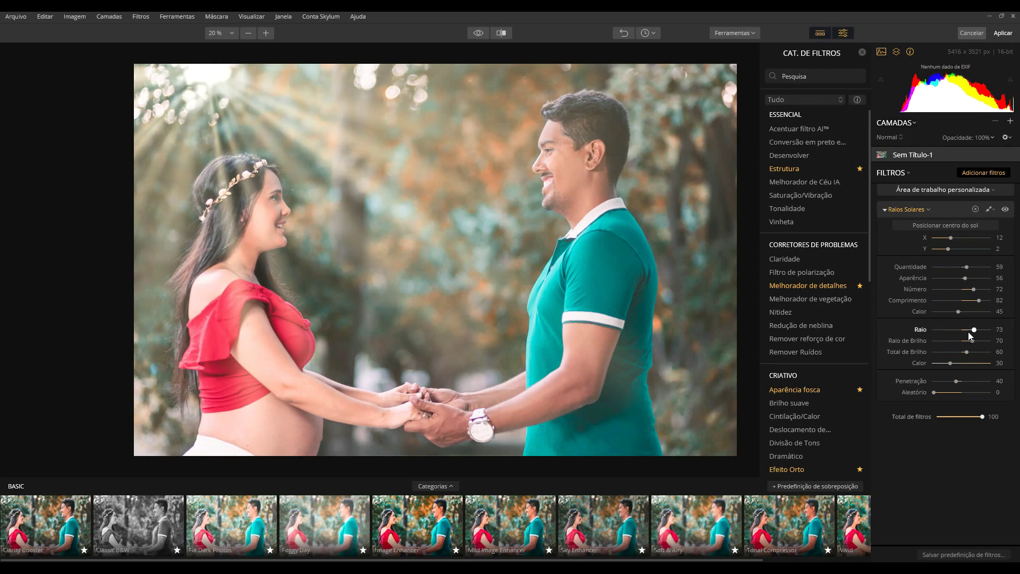
pyautogui.click(969, 330)
pyautogui.click(941, 341)
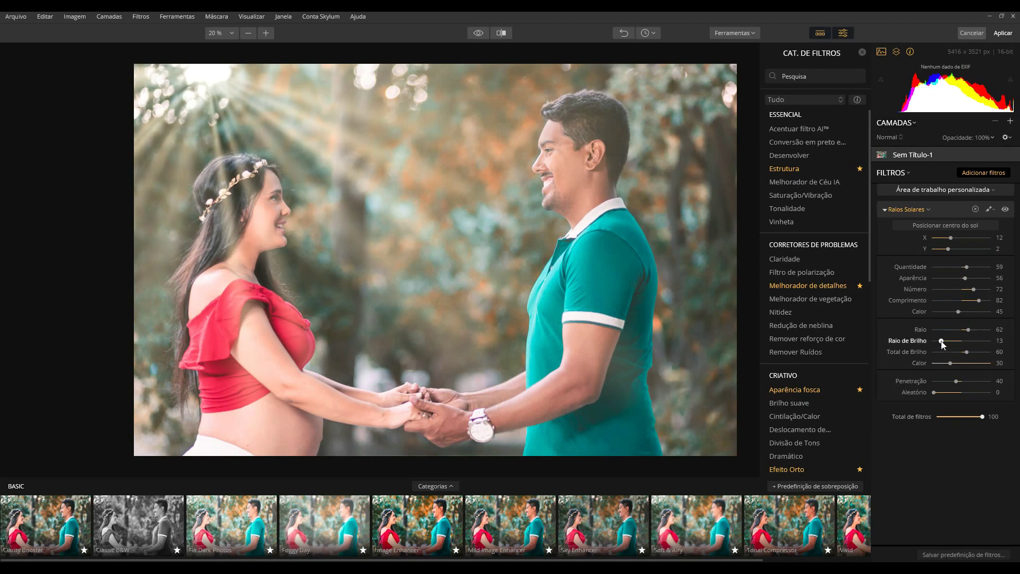
pyautogui.click(983, 341)
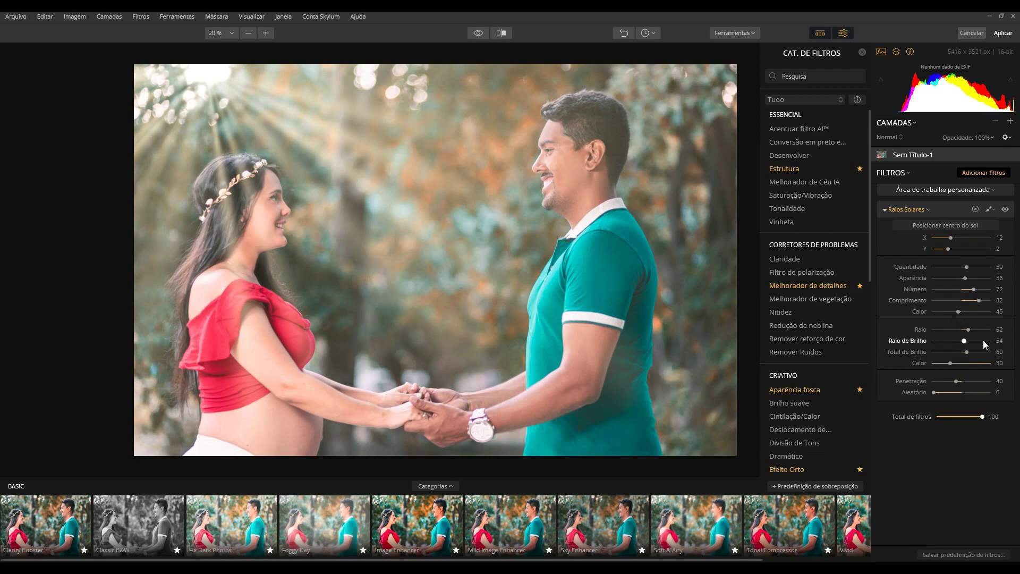
pyautogui.moveTo(983, 341)
pyautogui.mouseDown()
pyautogui.moveTo(955, 341)
pyautogui.moveTo(974, 341)
pyautogui.moveTo(965, 346)
pyautogui.mouseUp()
# - Try a weak sun glow, raise Total de Brilho to 81, and set the glow's Calor to 50
pyautogui.click(943, 353)
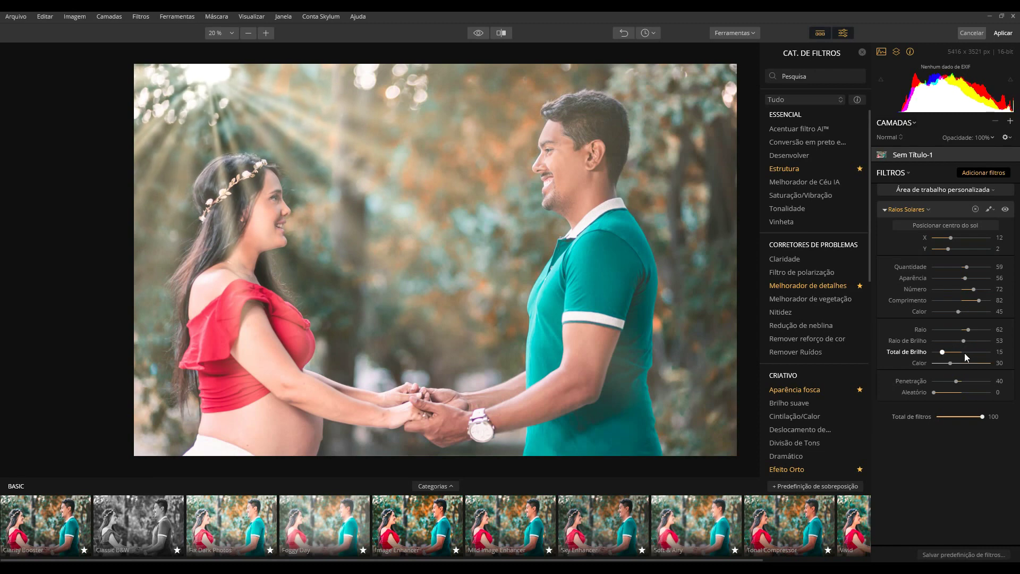
pyautogui.click(978, 353)
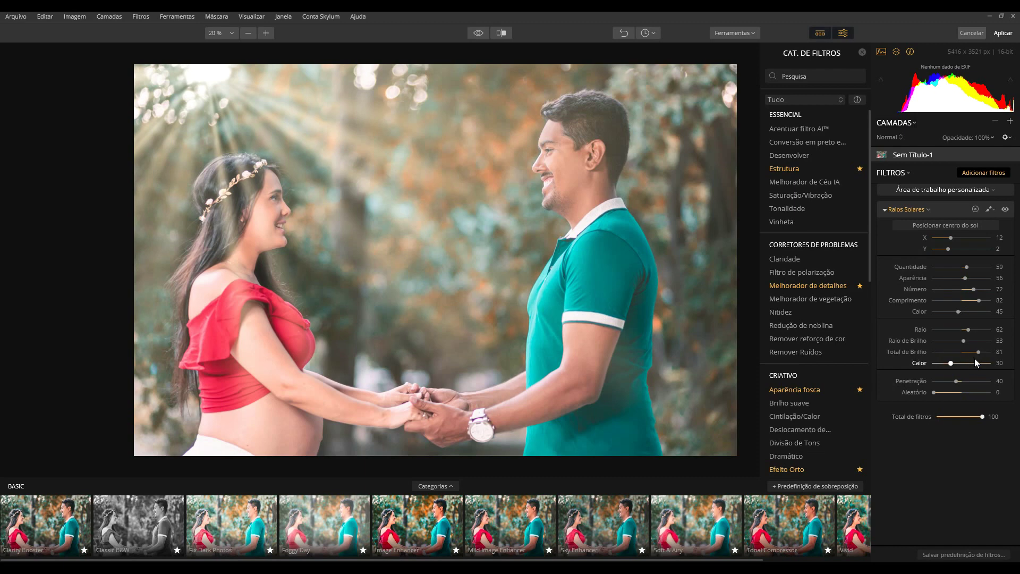
pyautogui.click(941, 364)
# - Try low and high Penetração values for the sun rays, such as 12 and 95, and set it to 44
pyautogui.click(941, 381)
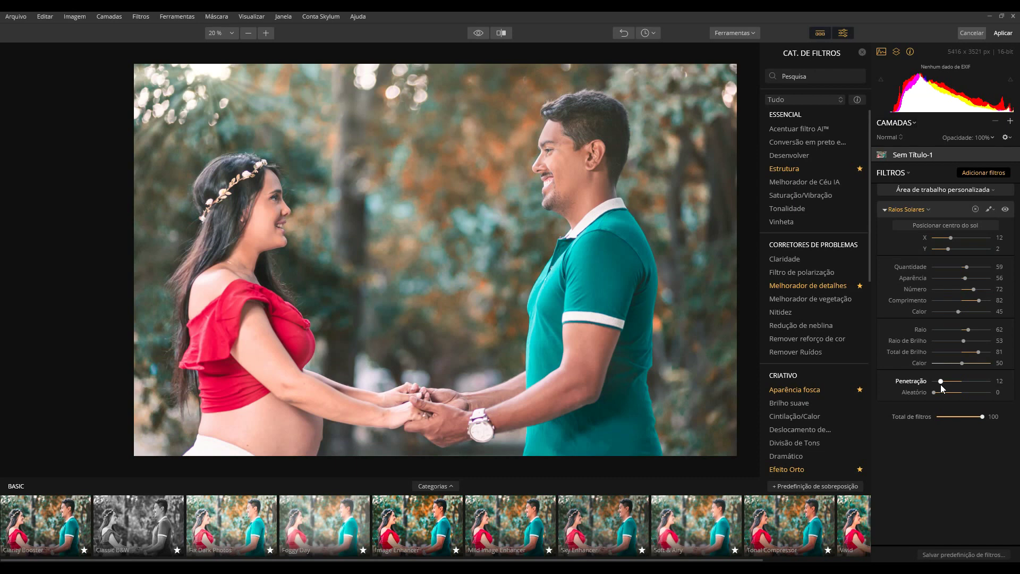
pyautogui.moveTo(945, 384); pyautogui.dragTo(964, 381)
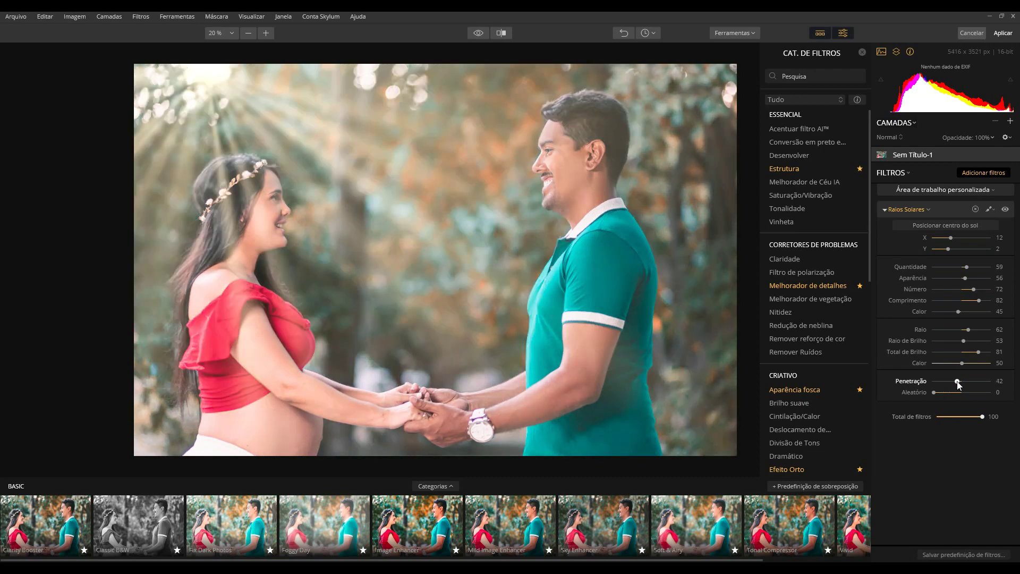
pyautogui.click(986, 381)
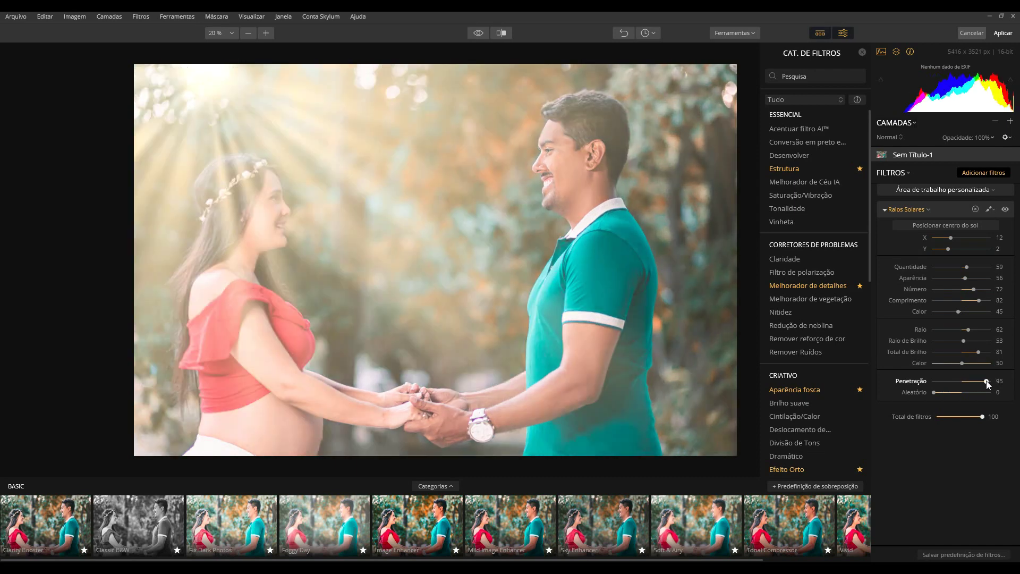
pyautogui.click(971, 381)
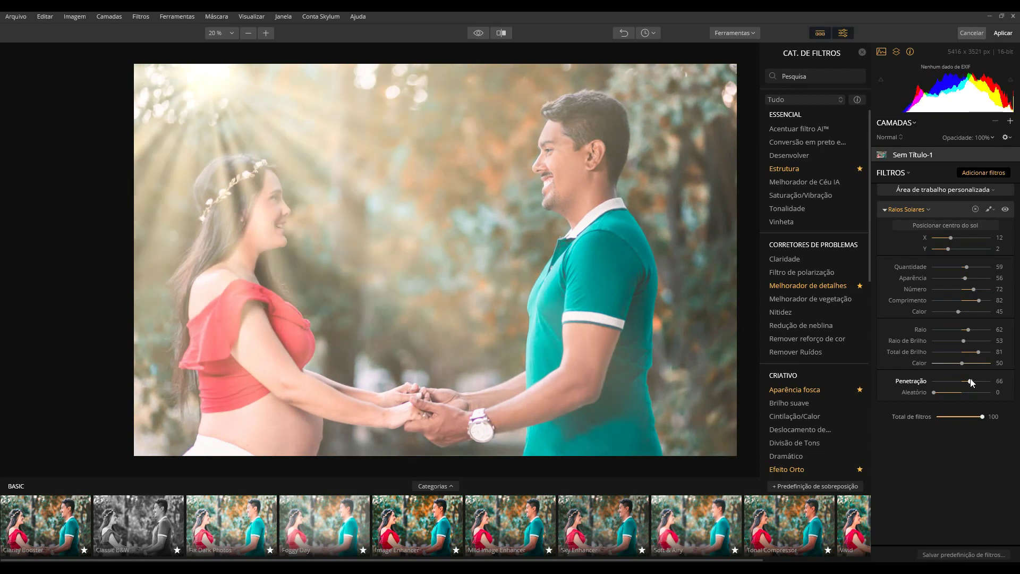
pyautogui.moveTo(971, 381); pyautogui.dragTo(959, 383)
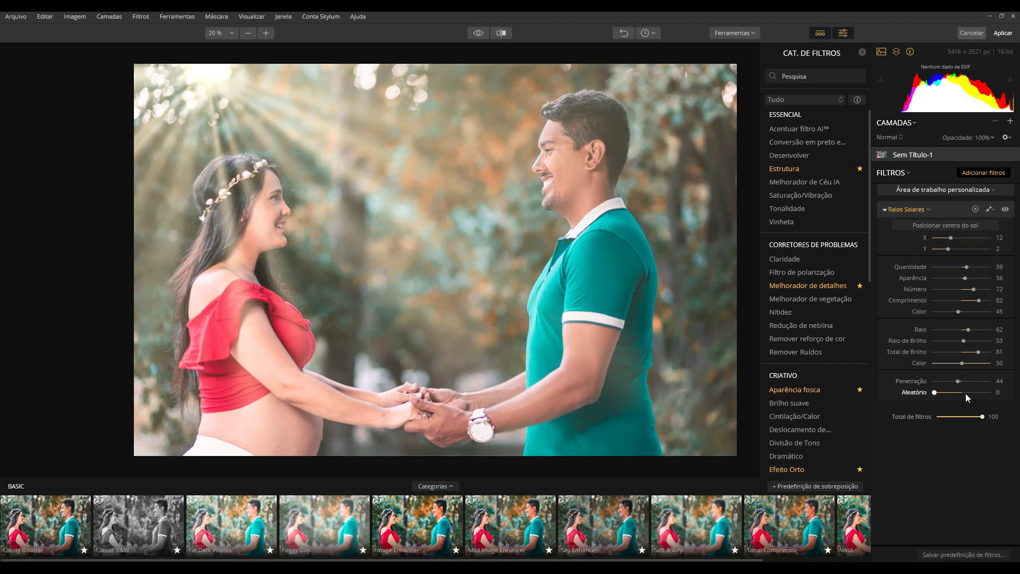
# - Try different random ray arrangements with Aleatório at 20, 41 and 84, and set it to 34
pyautogui.click(945, 393)
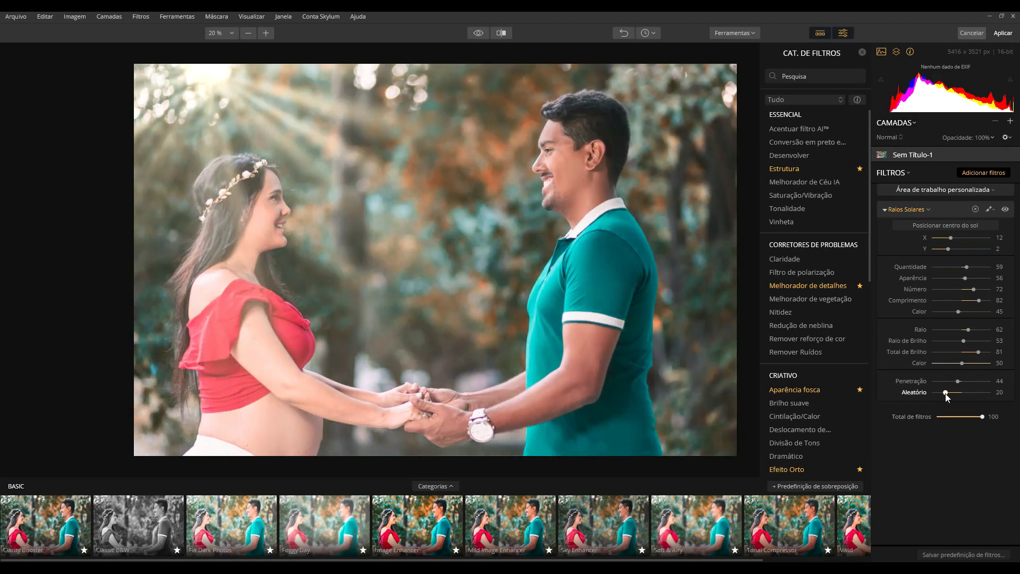
pyautogui.click(958, 393)
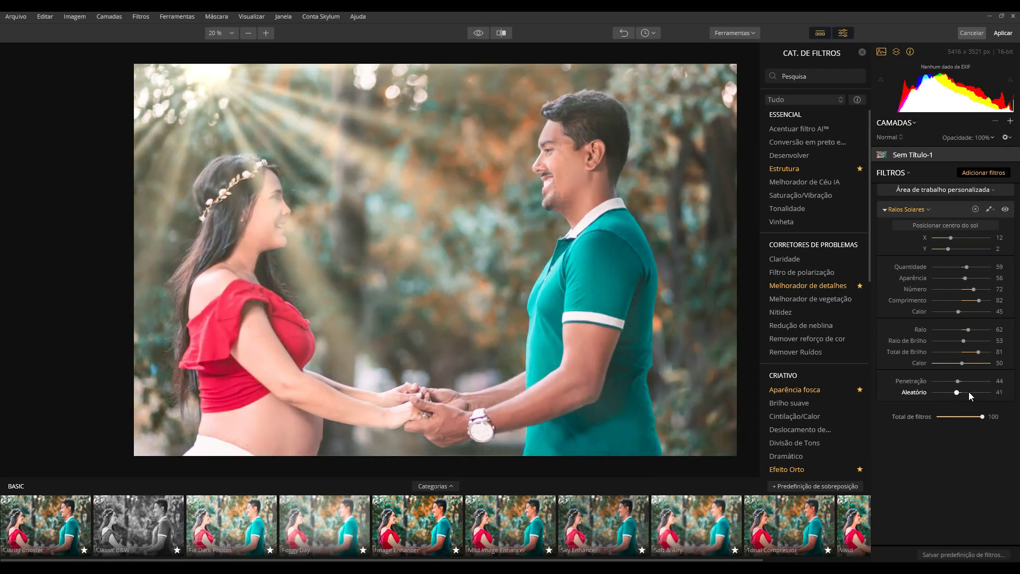
pyautogui.click(969, 392)
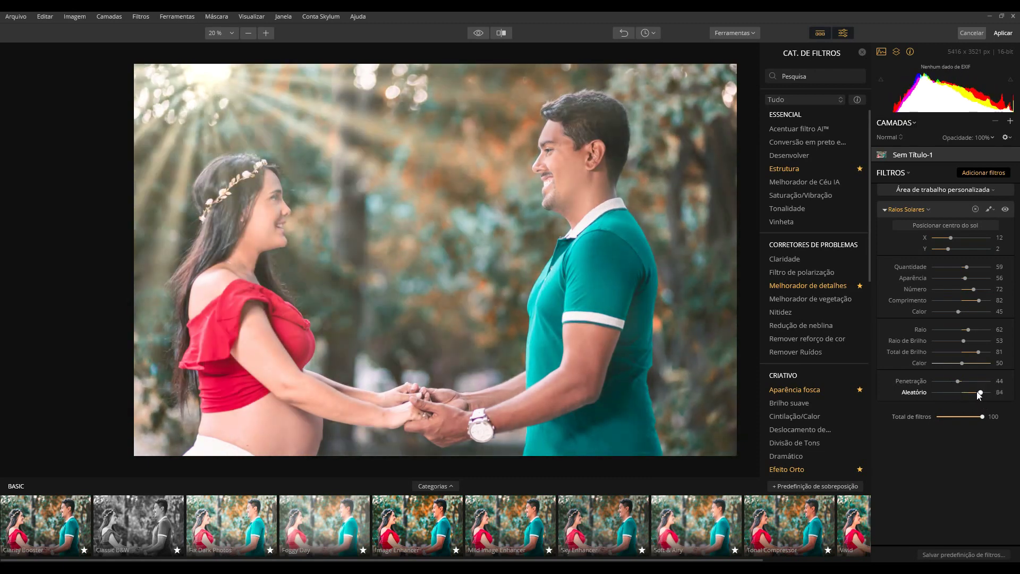
pyautogui.click(964, 393)
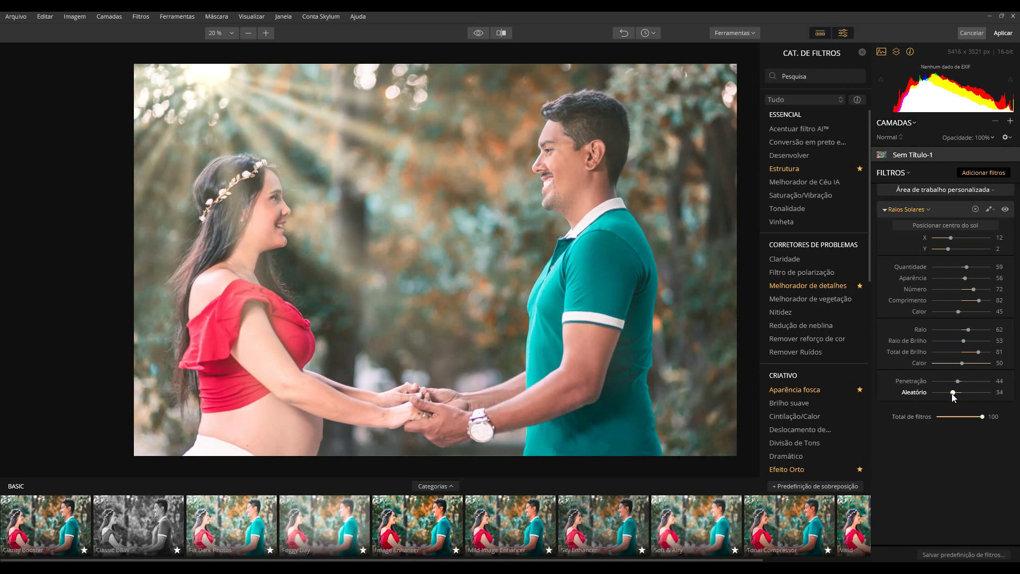
# - Reduce the sun rays' Quantidade to 28, and set Aparência to 50 and Número to 60
pyautogui.moveTo(966, 266); pyautogui.dragTo(950, 267)
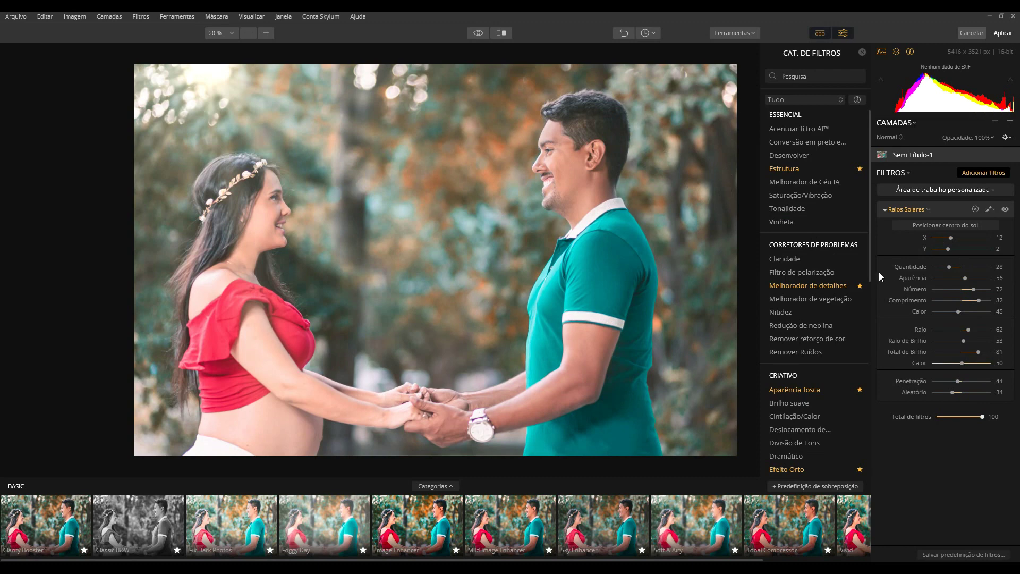
pyautogui.click(999, 277)
pyautogui.write('50')
pyautogui.click(999, 289)
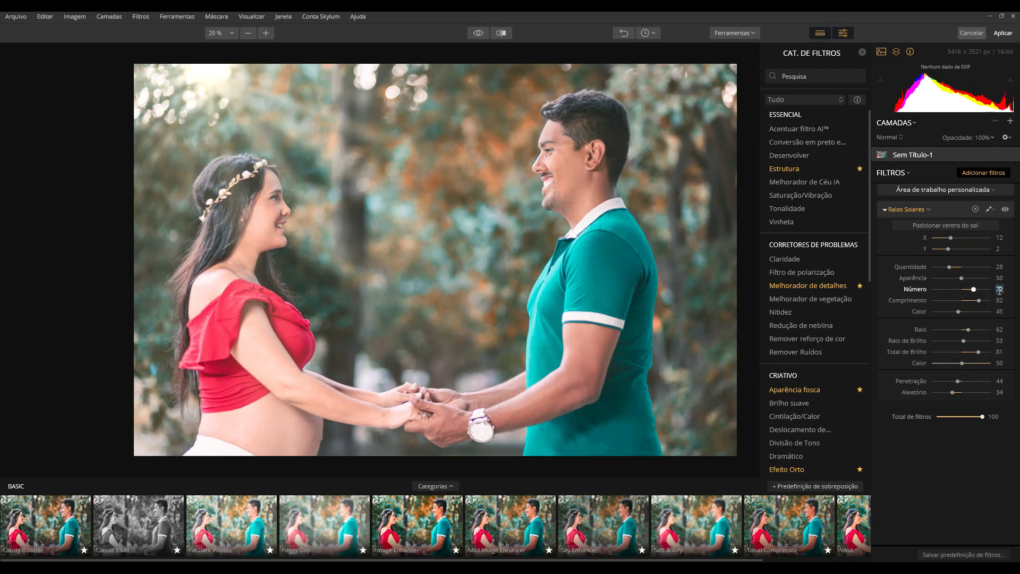
pyautogui.write('60')
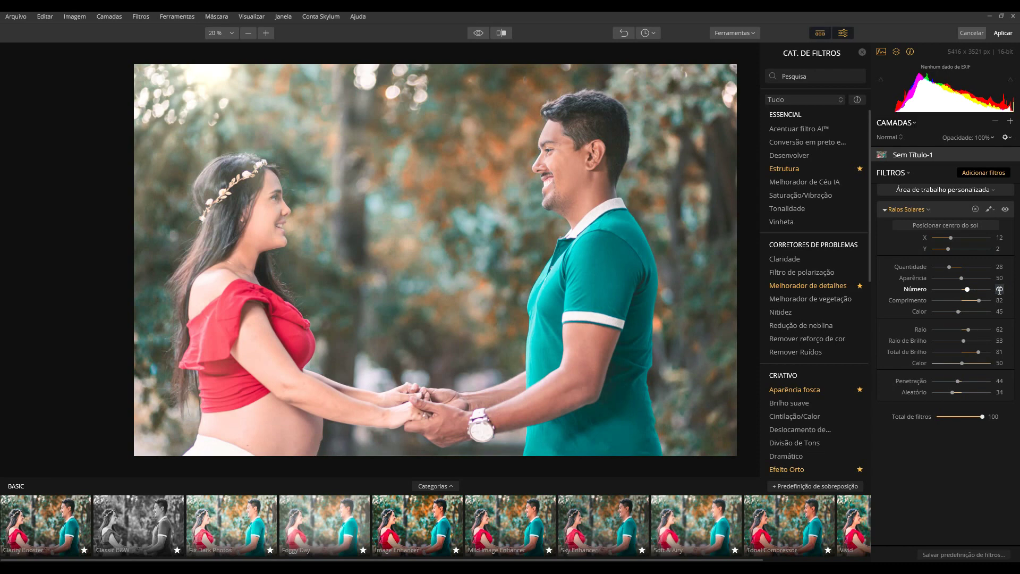
# - Shorten the sun rays to a Comprimento of 34 and set their Calor to 30
pyautogui.moveTo(979, 300); pyautogui.dragTo(946, 300)
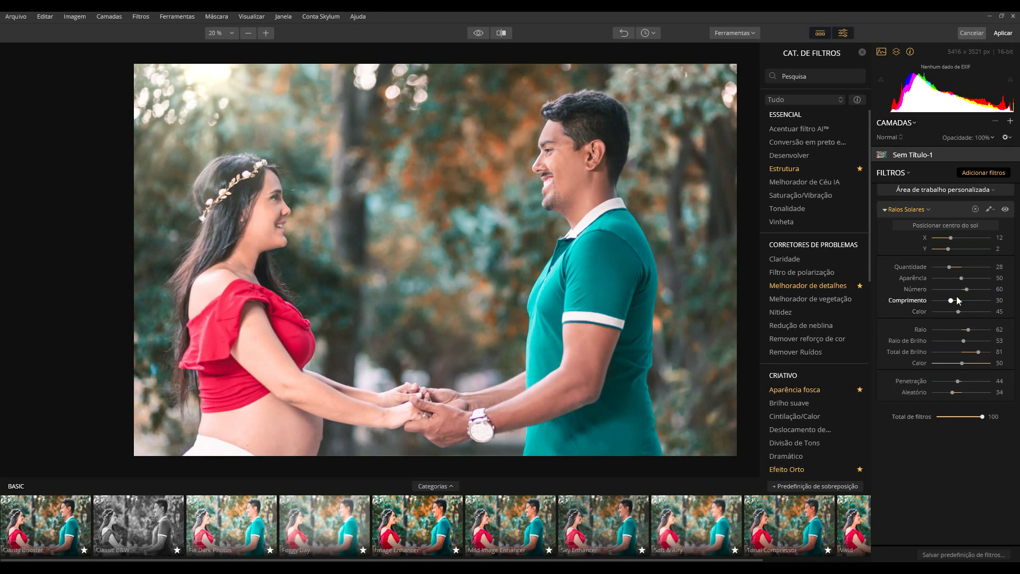
pyautogui.click(1000, 300)
pyautogui.write('34')
pyautogui.press('Return')
# - Soften the sun with Raio 33, Raio de Brilho 33, Total de Brilho 38 and glow Calor 26
pyautogui.moveTo(958, 330); pyautogui.dragTo(953, 330)
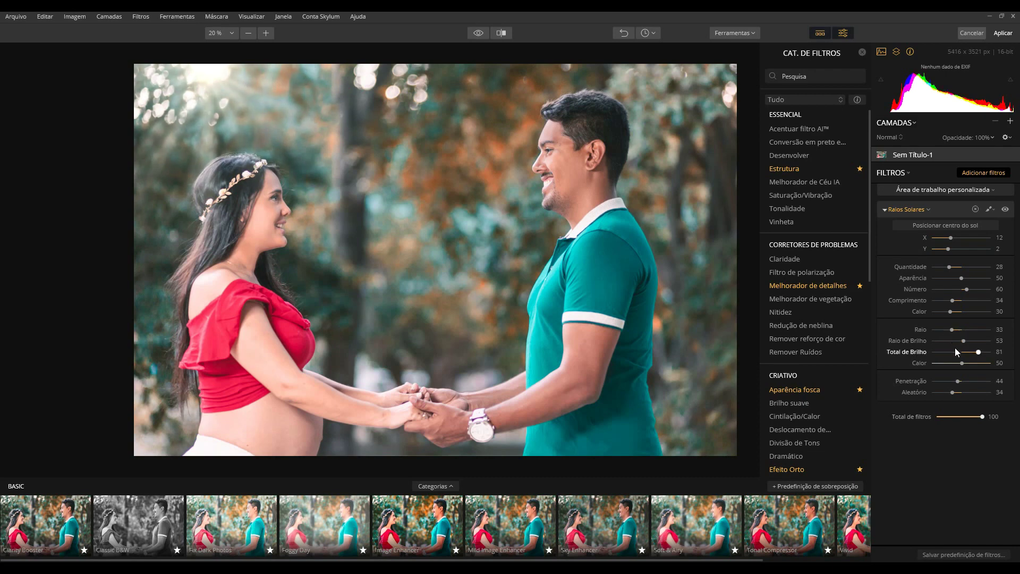
pyautogui.click(952, 341)
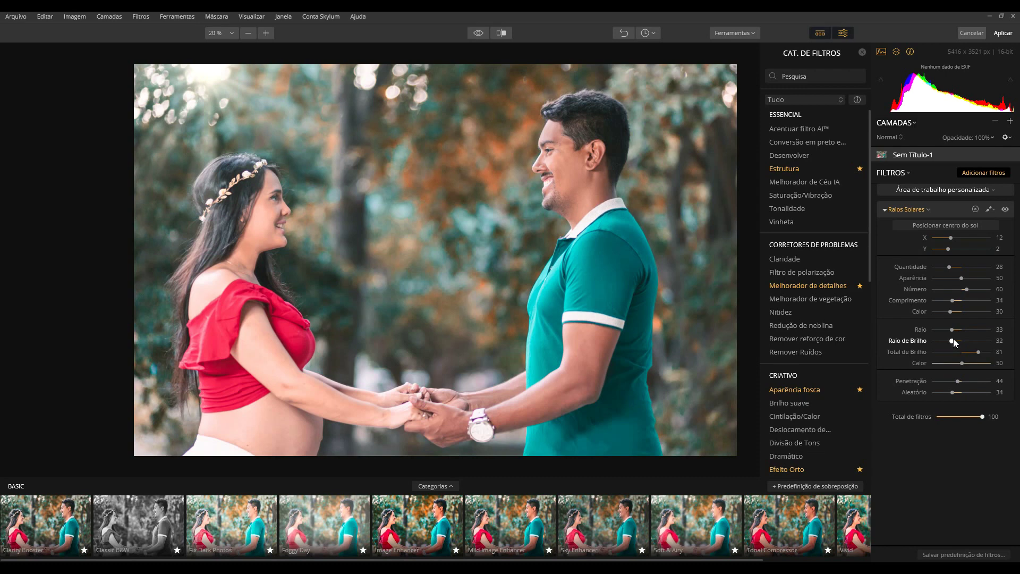
pyautogui.moveTo(956, 340); pyautogui.dragTo(953, 340)
pyautogui.click(960, 352)
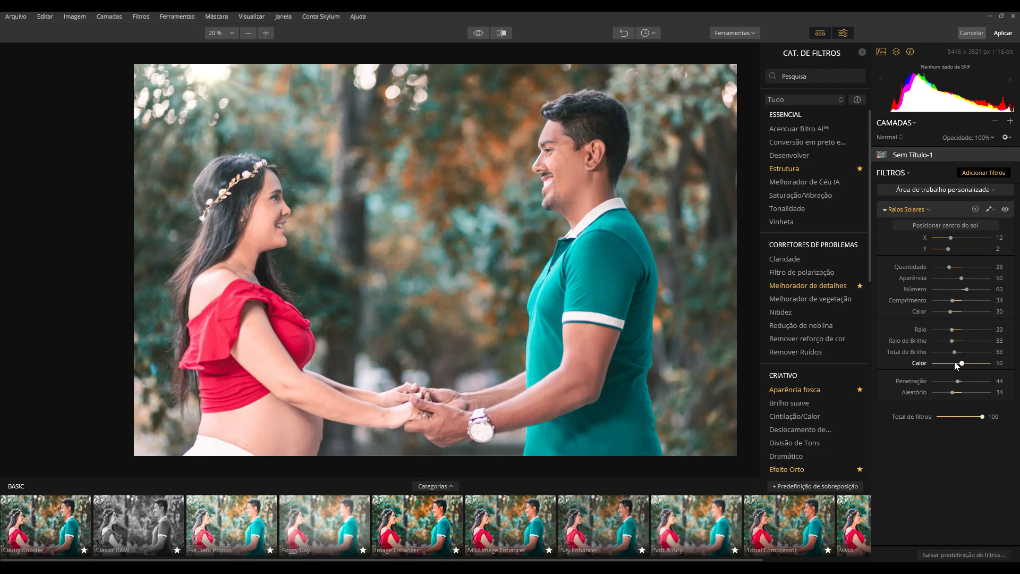
pyautogui.click(954, 364)
# - Set the sun rays' Penetração to 50 and their Aleatório to 22
pyautogui.click(966, 381)
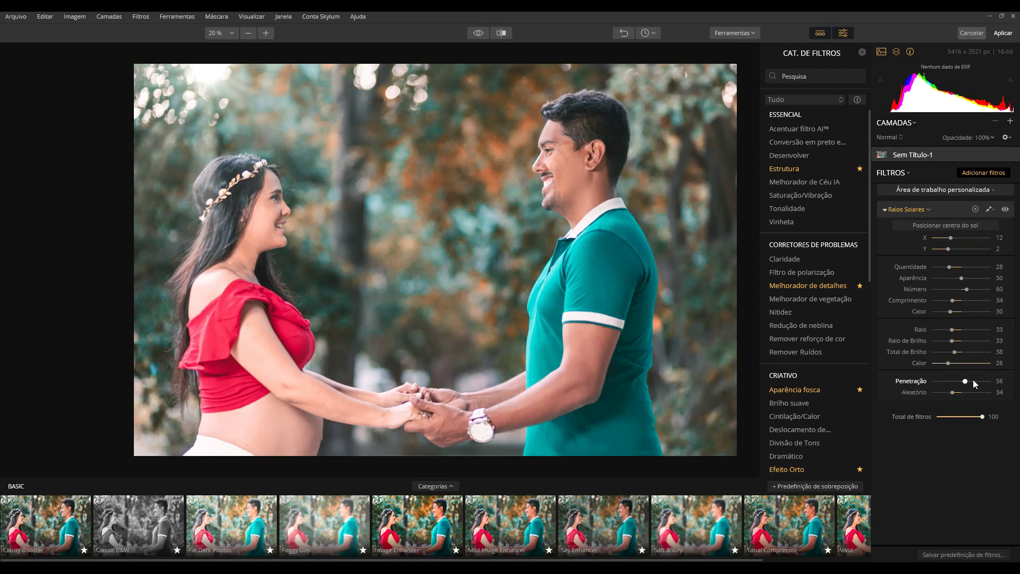
pyautogui.click(973, 381)
pyautogui.click(963, 381)
pyautogui.click(947, 393)
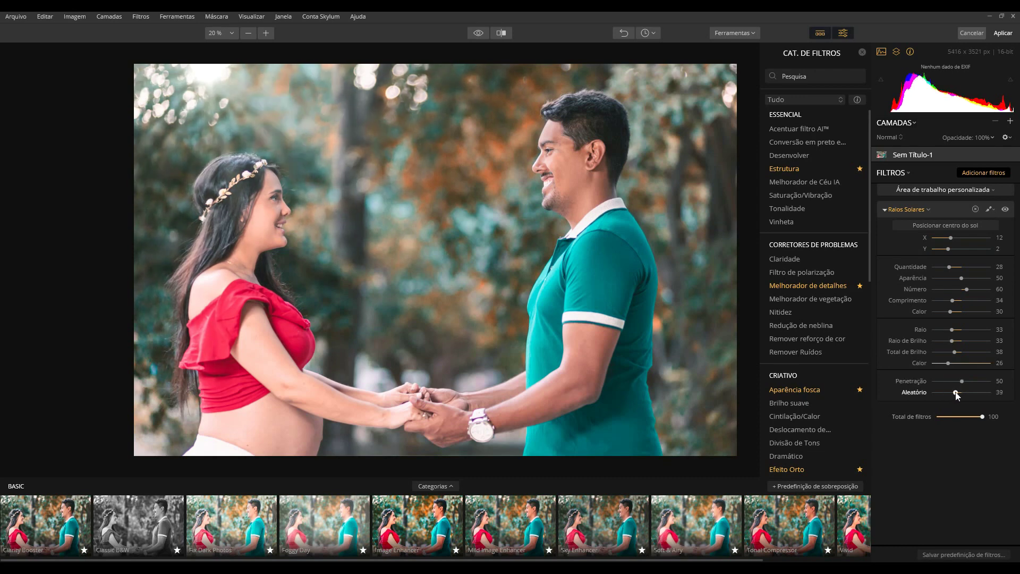
pyautogui.moveTo(956, 392); pyautogui.dragTo(947, 392)
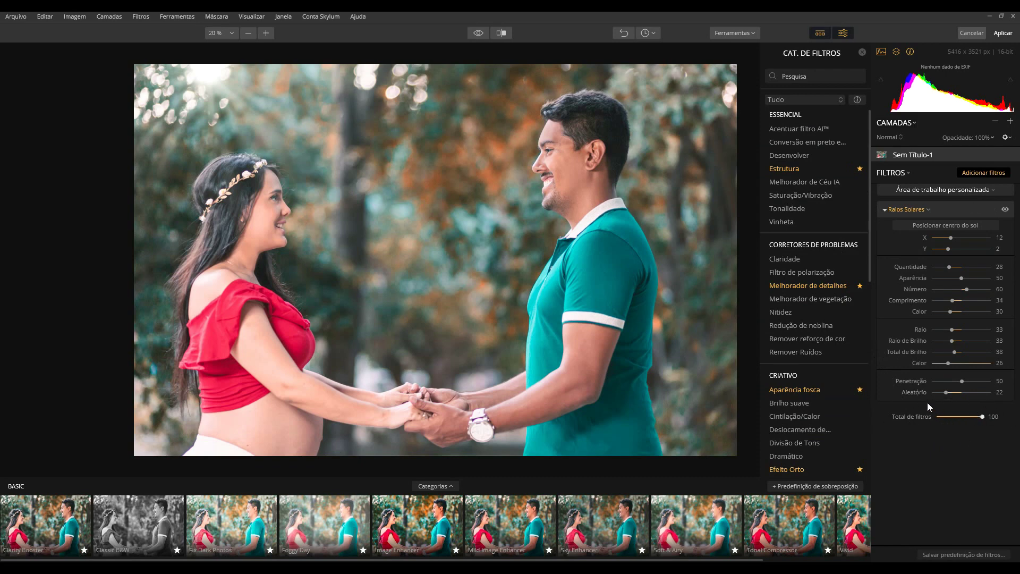
# - Try the overall filter strength from 0 upward and set Total de filtros to 85
pyautogui.click(938, 417)
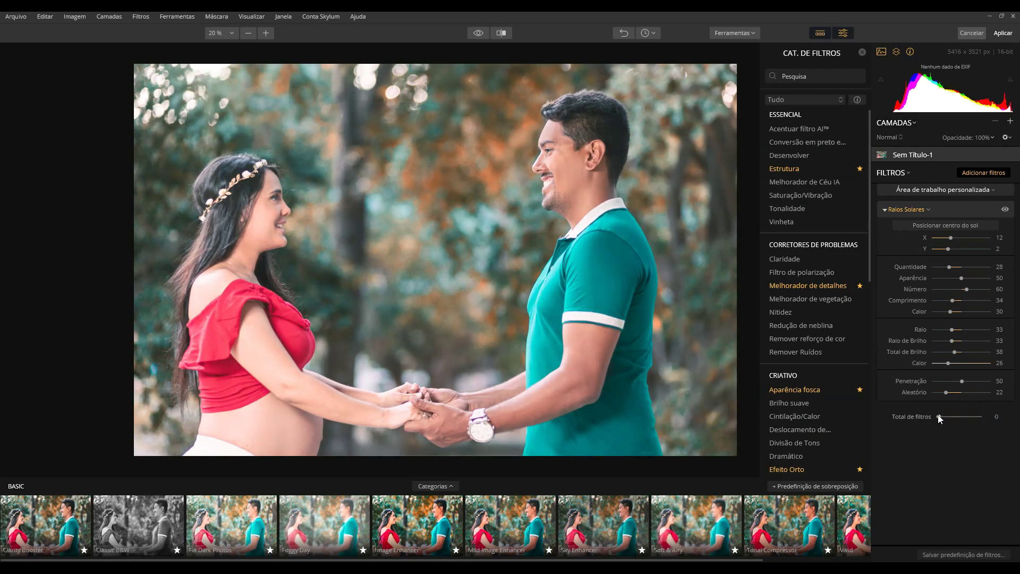
pyautogui.click(948, 416)
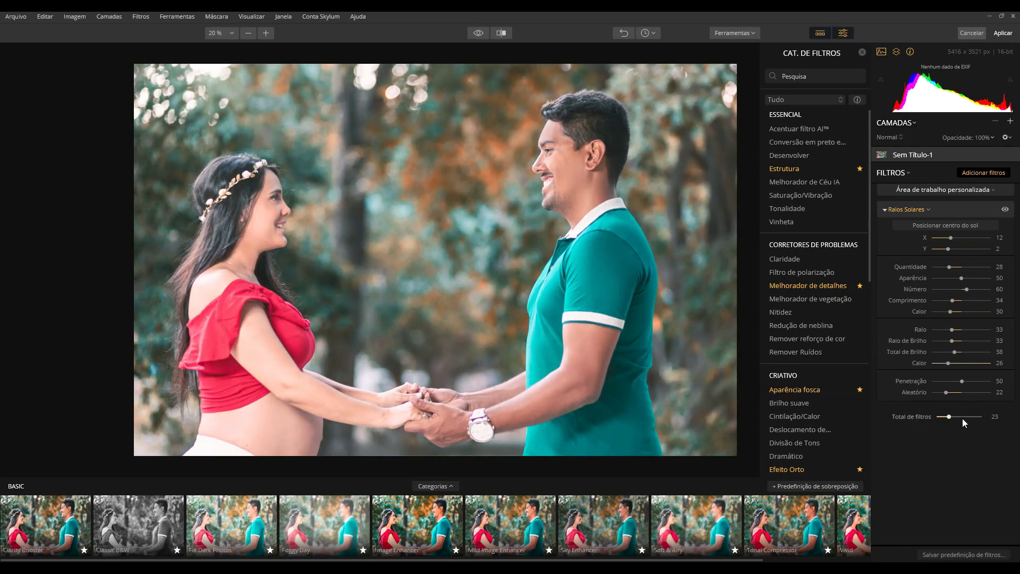
pyautogui.click(964, 417)
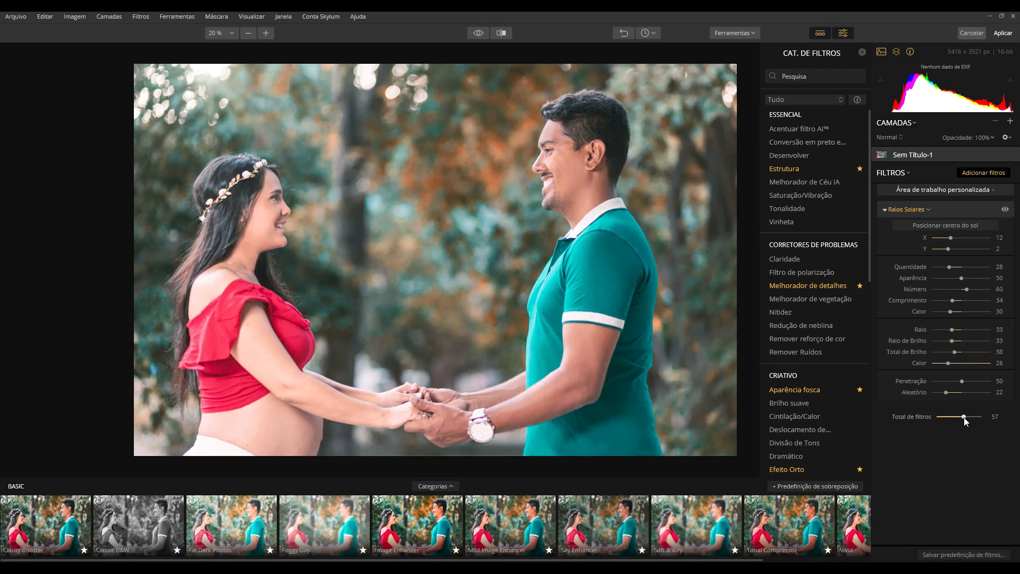
pyautogui.click(939, 418)
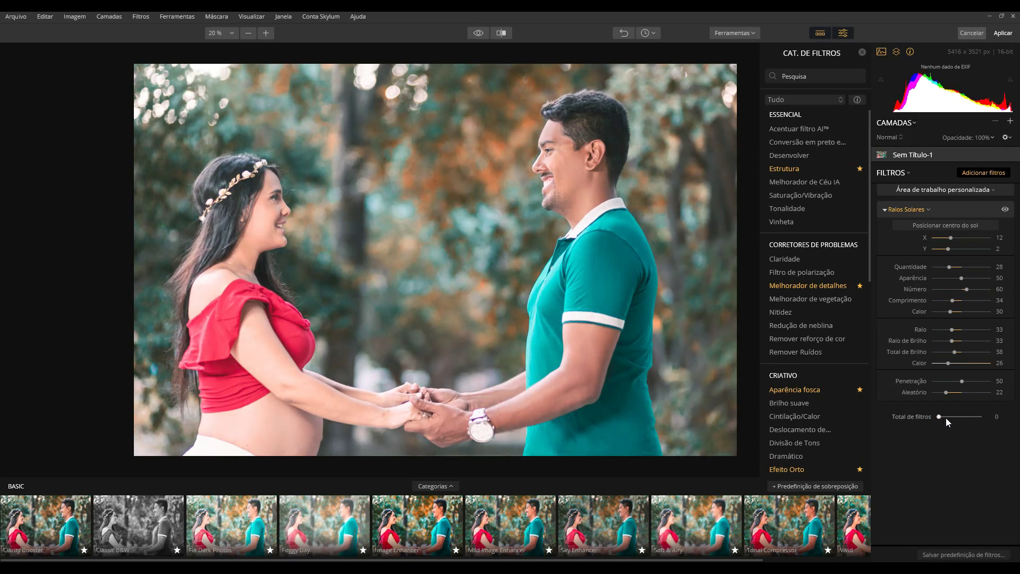
pyautogui.click(949, 419)
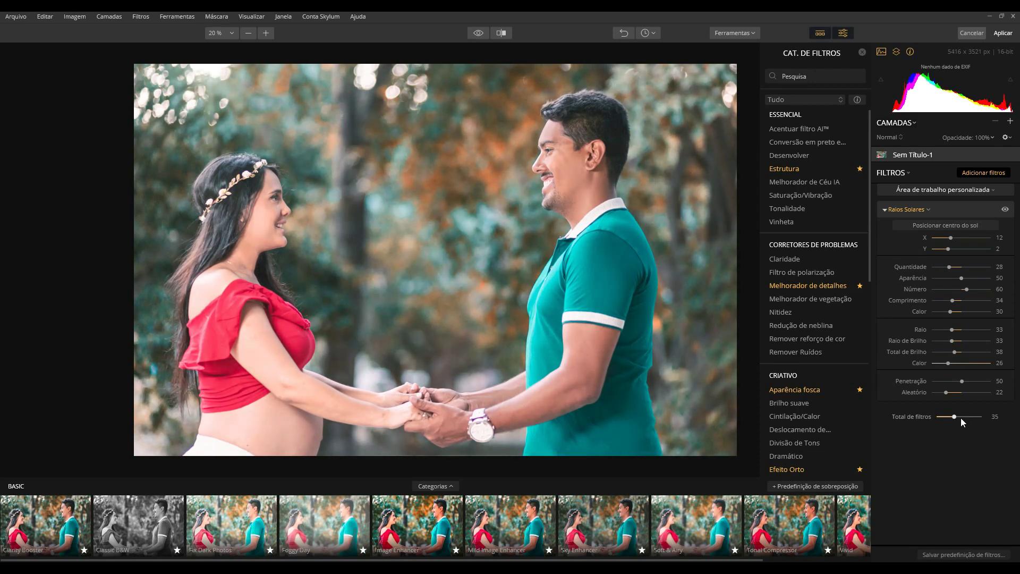
pyautogui.click(968, 417)
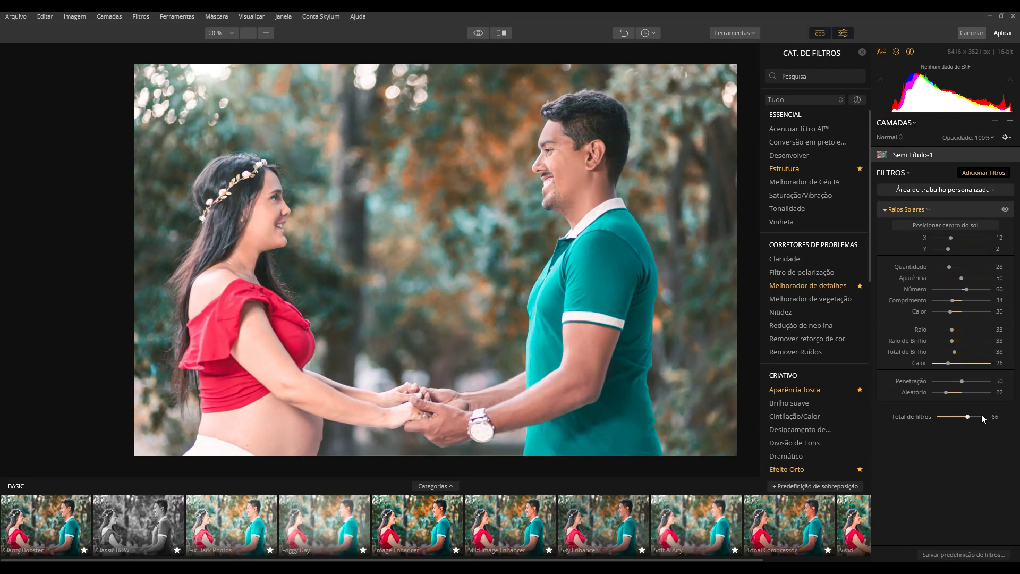
pyautogui.click(982, 417)
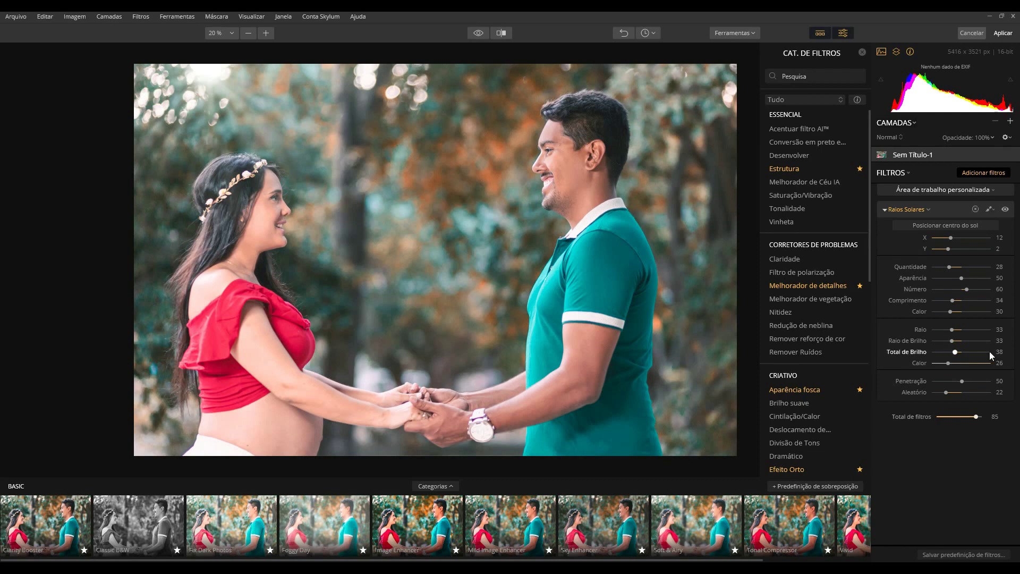
# - Compare the photo with and without the Raios Solares filter, and apply the edit back to the Photoshop document
pyautogui.click(1005, 211)
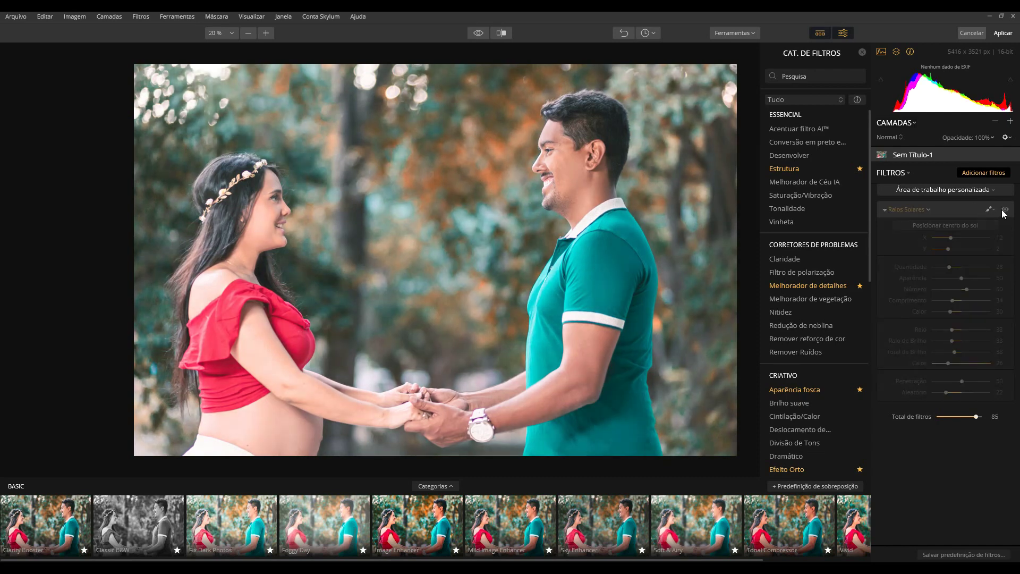
pyautogui.click(1006, 210)
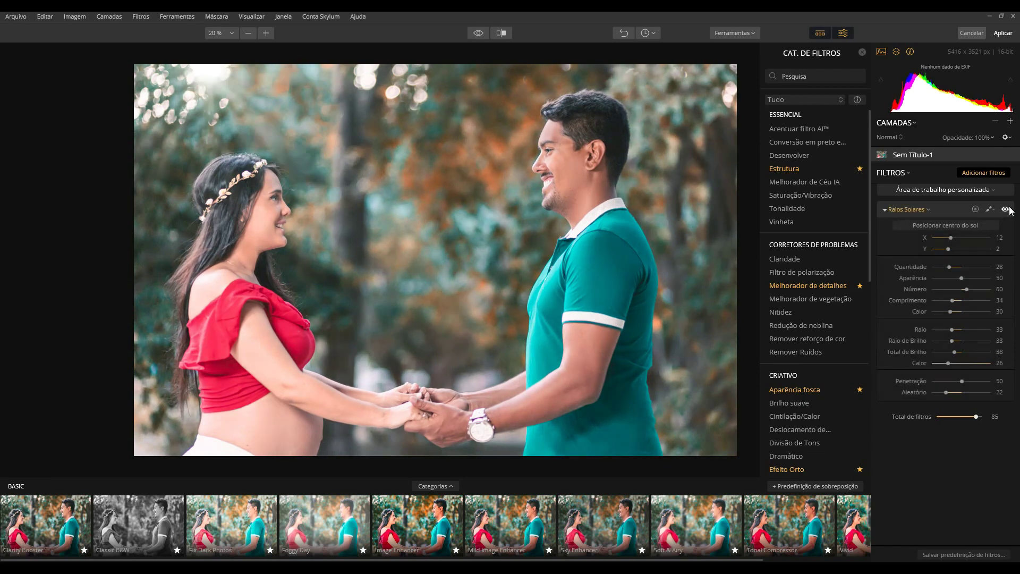
pyautogui.click(1004, 33)
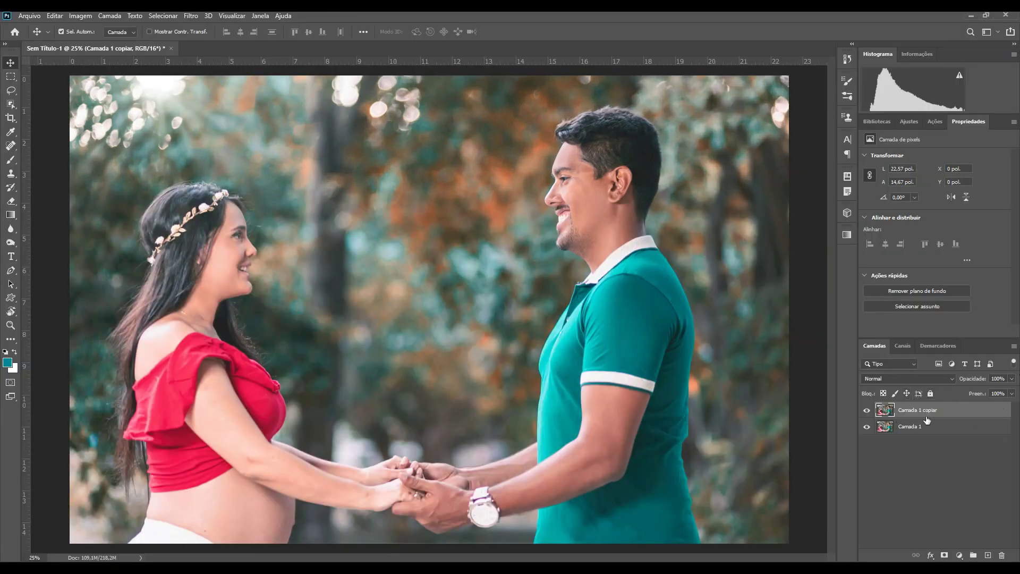
# - Hide and show the layer Camada 1 copiar to compare the photo before and after the sun rays
pyautogui.click(867, 410)
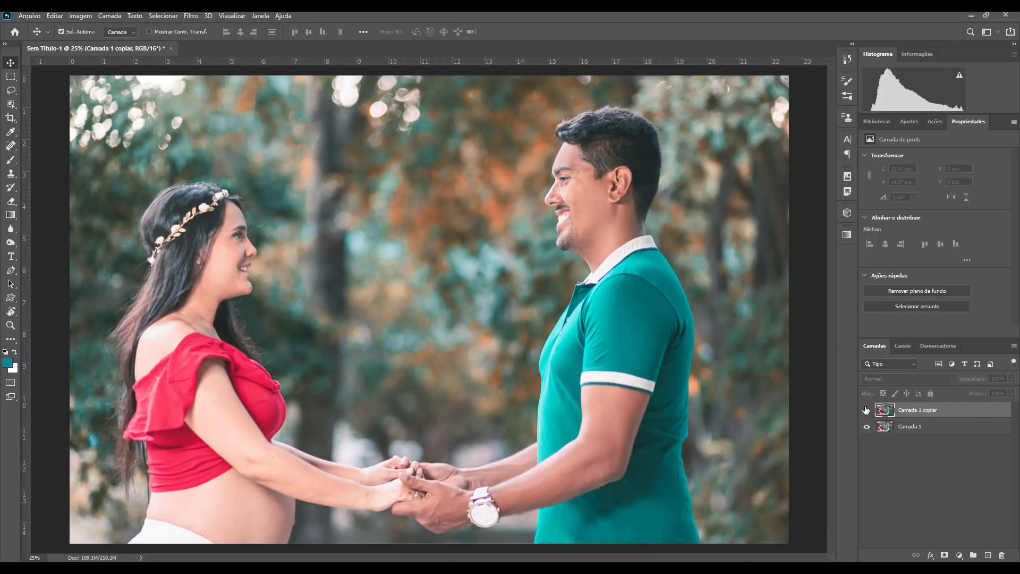
pyautogui.press('ctrl')
pyautogui.click(867, 410)
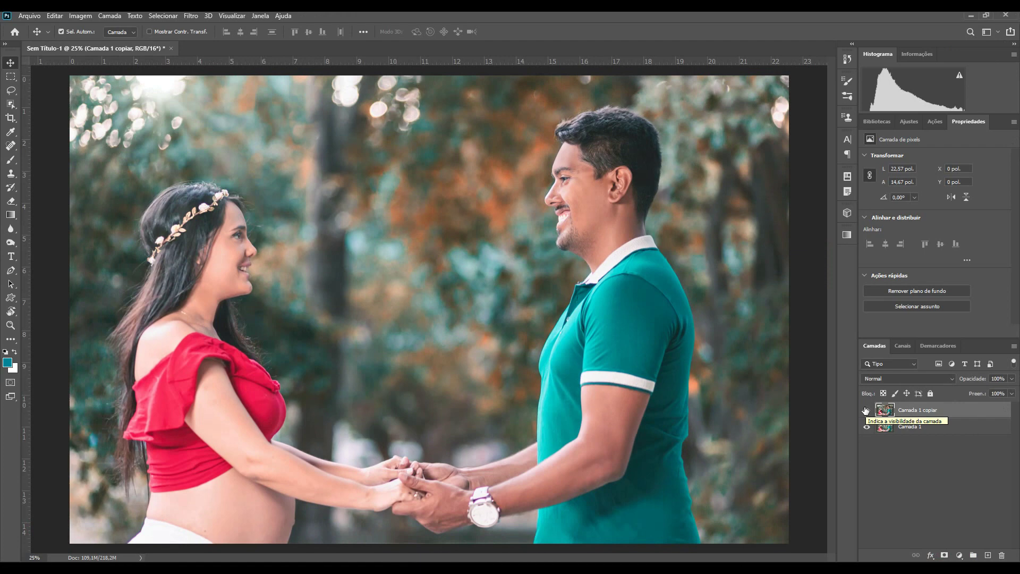